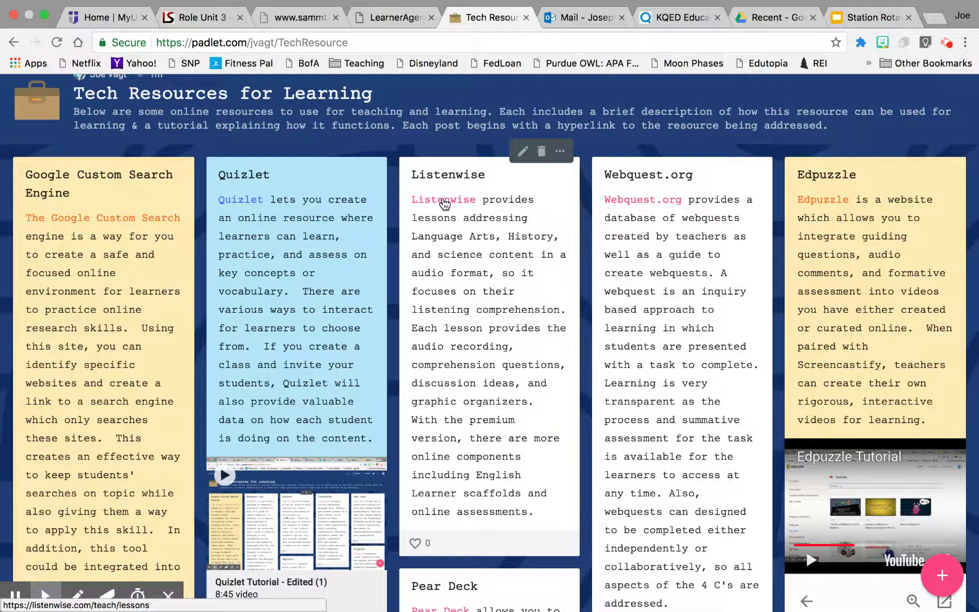
- Open the Listenwise site from the Listenwise post on the Tech Resources for Learning Padlet board
left_click(444, 203)
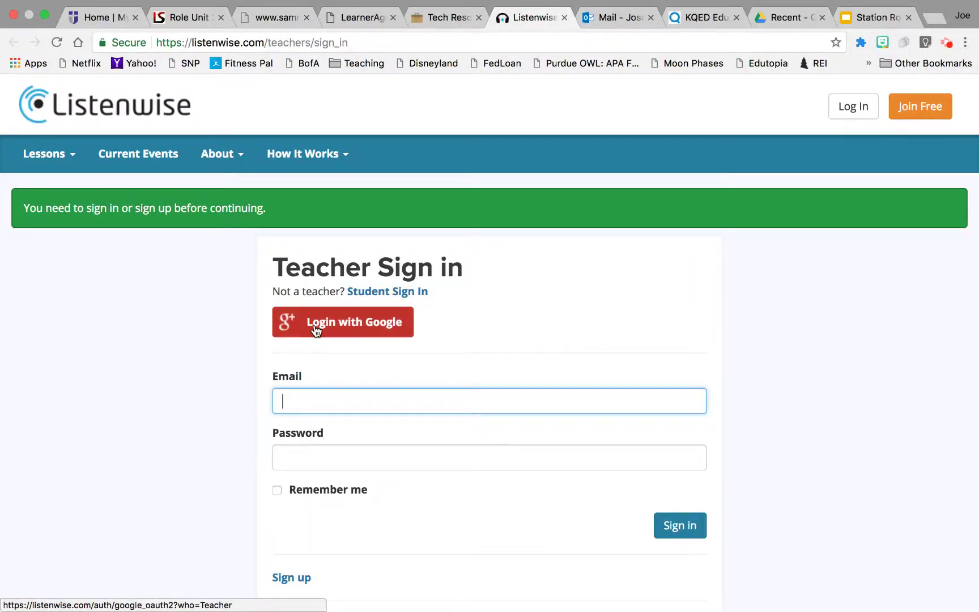
- Log in to Listenwise as a teacher using the chosen Google account
left_click(316, 327)
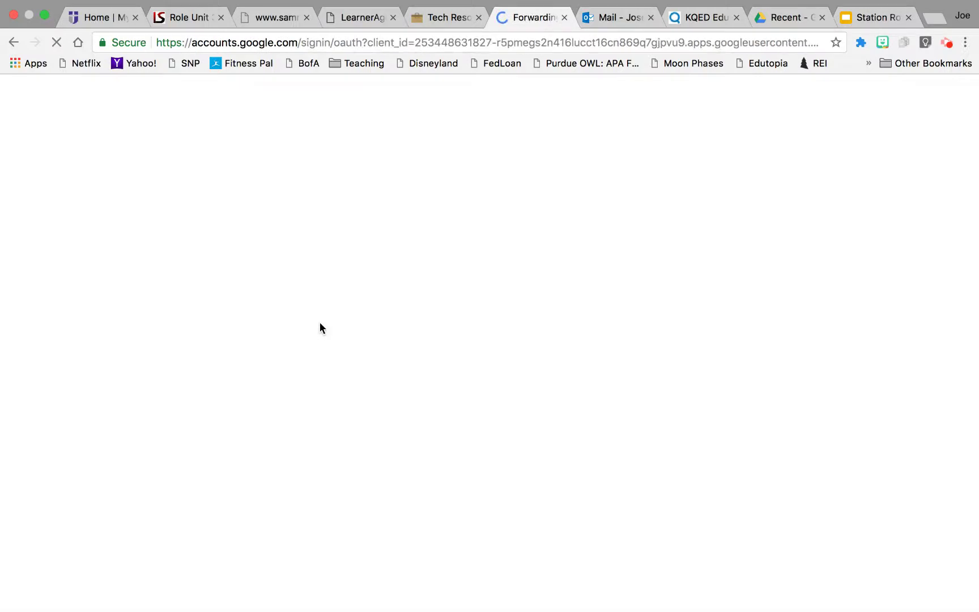
left_click(438, 351)
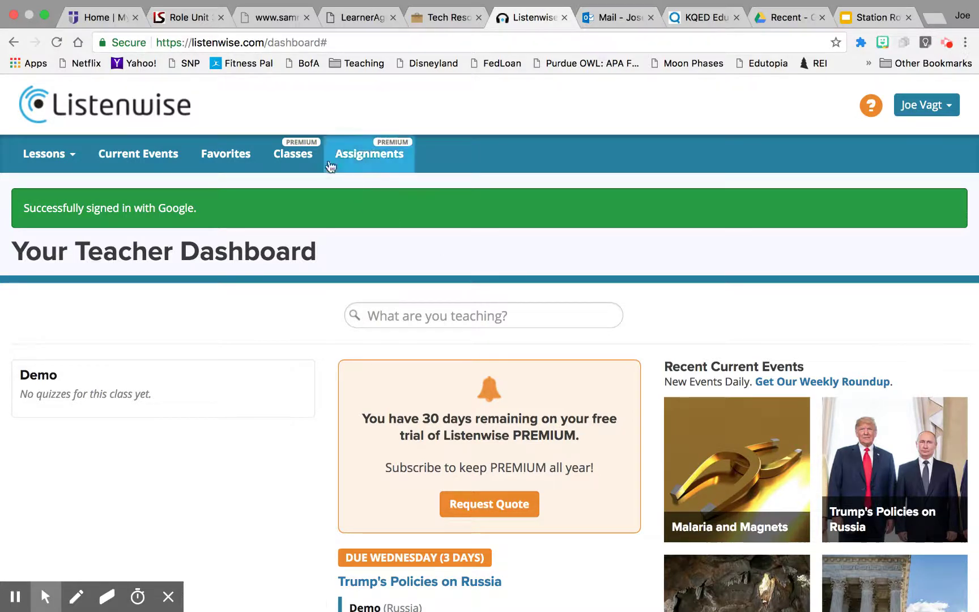
- From Classes, add a class called 'Demo 2' with the student privacy policy accepted
left_click(292, 156)
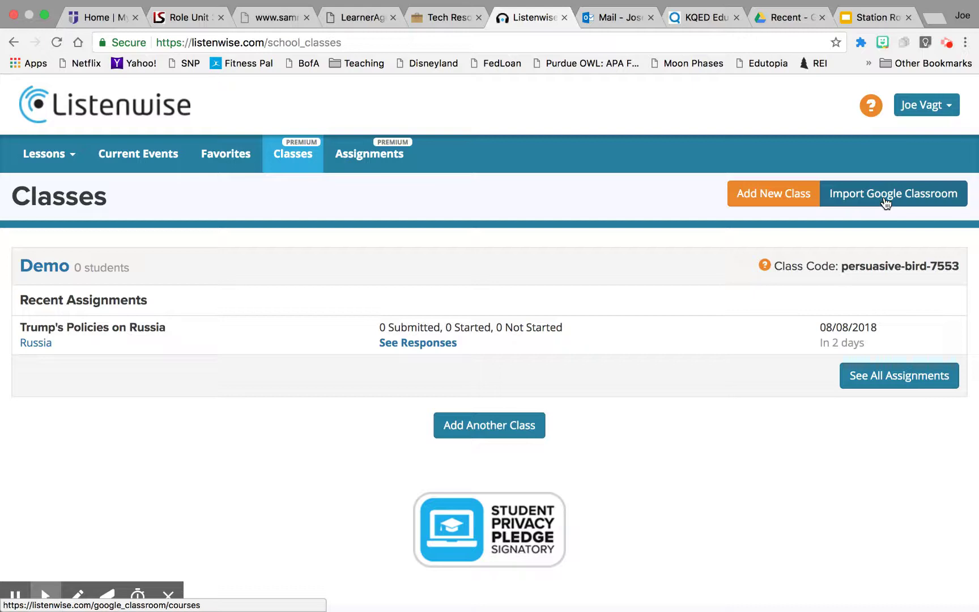
left_click(775, 195)
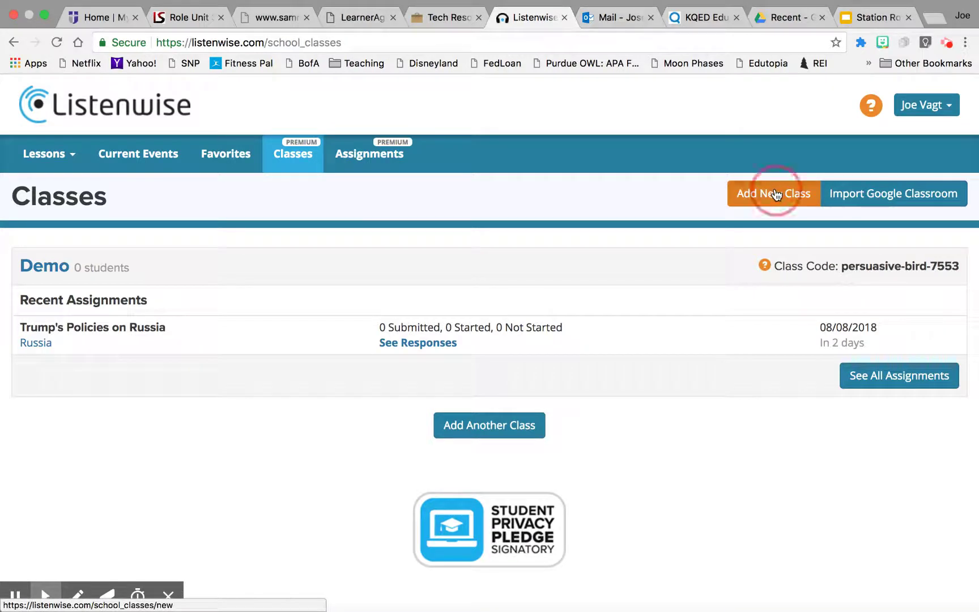
left_click(452, 454)
type("Demo 2")
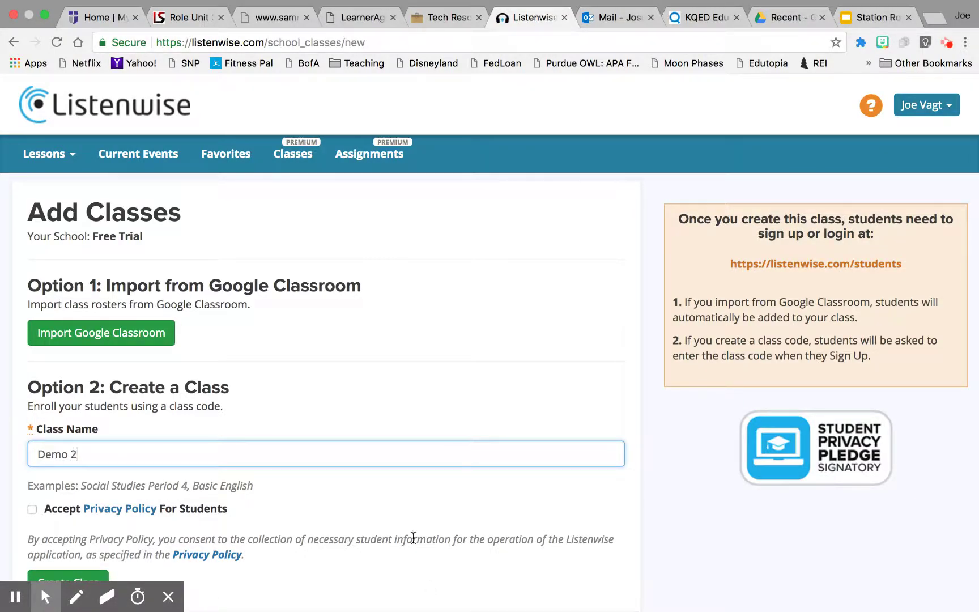
scroll(414, 537, "down", 3)
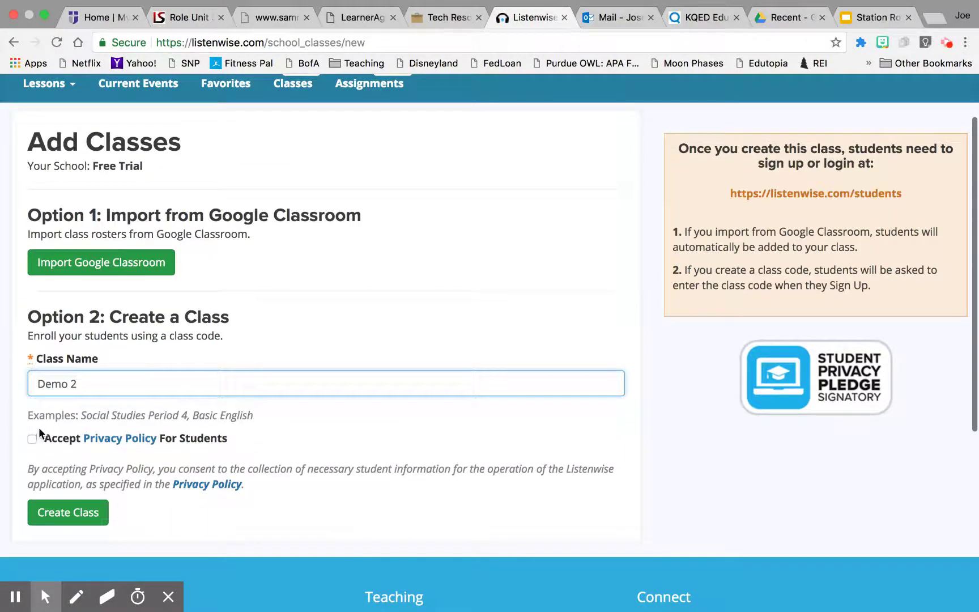
left_click(33, 438)
left_click(83, 514)
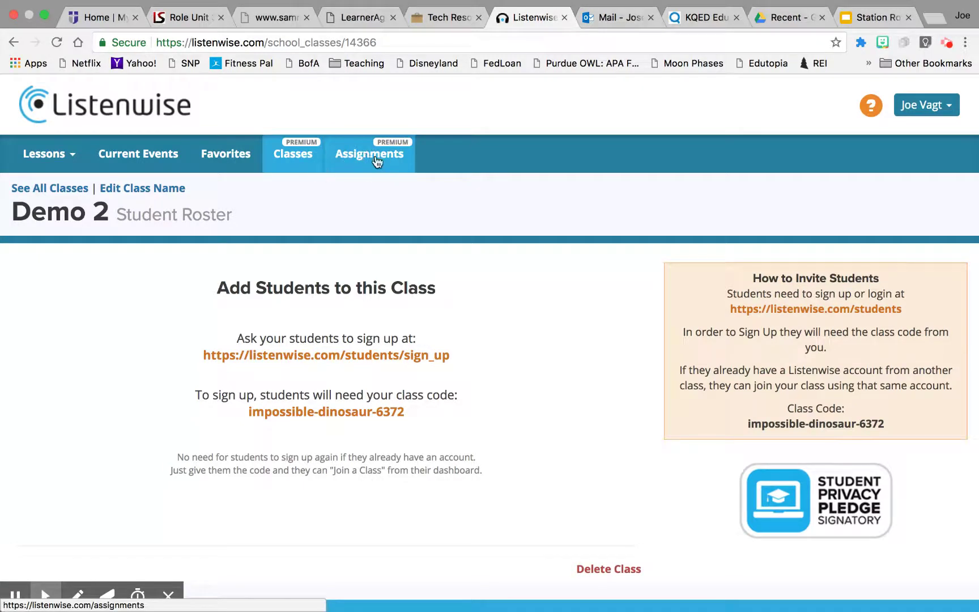
- In the assignment library, open and review the 'Russia' assignment for Trump's Policies on Russia, due 08/08/2018
scroll(571, 356, "down", 2)
scroll(570, 356, "up", 2)
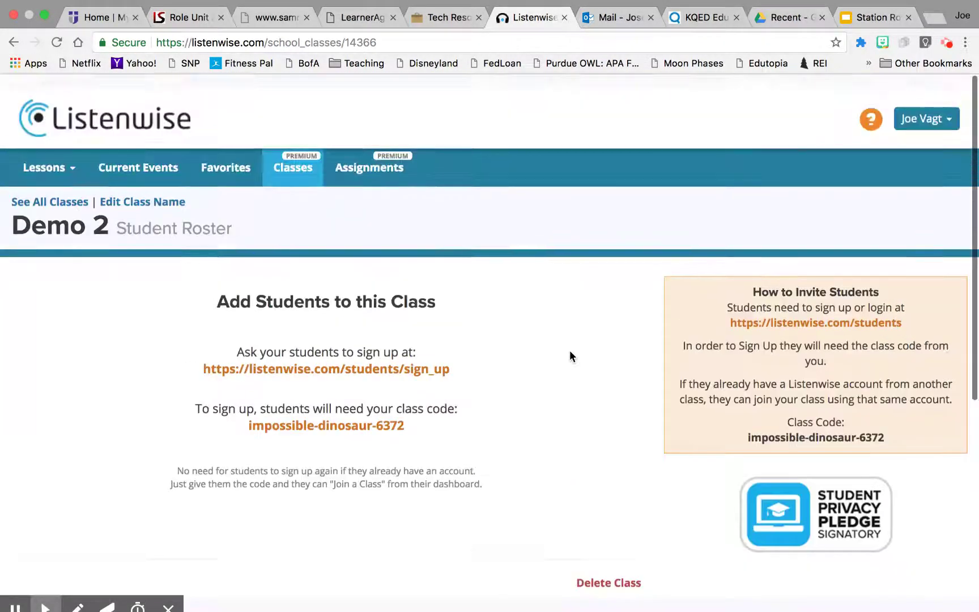
left_click(383, 158)
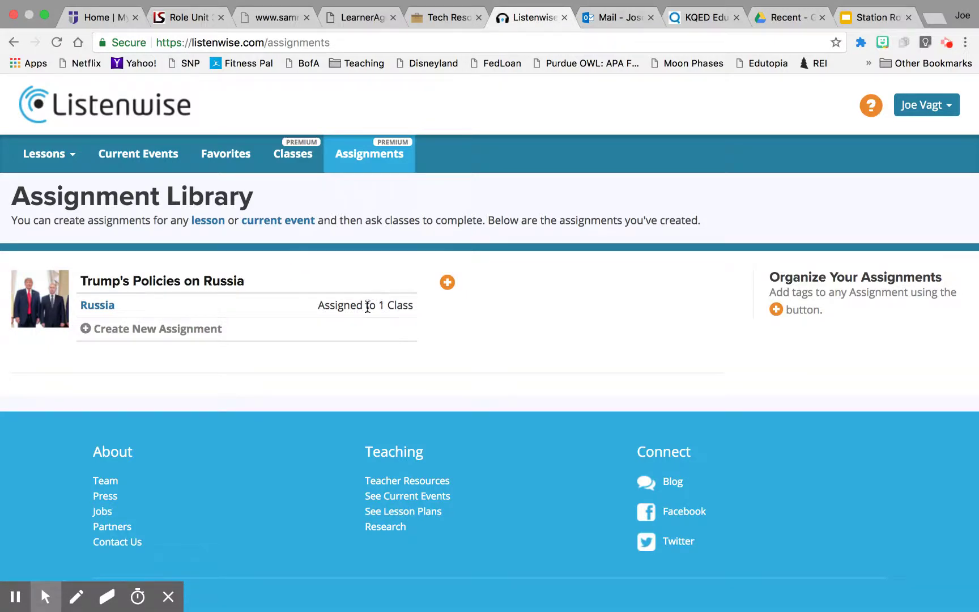
left_click(93, 306)
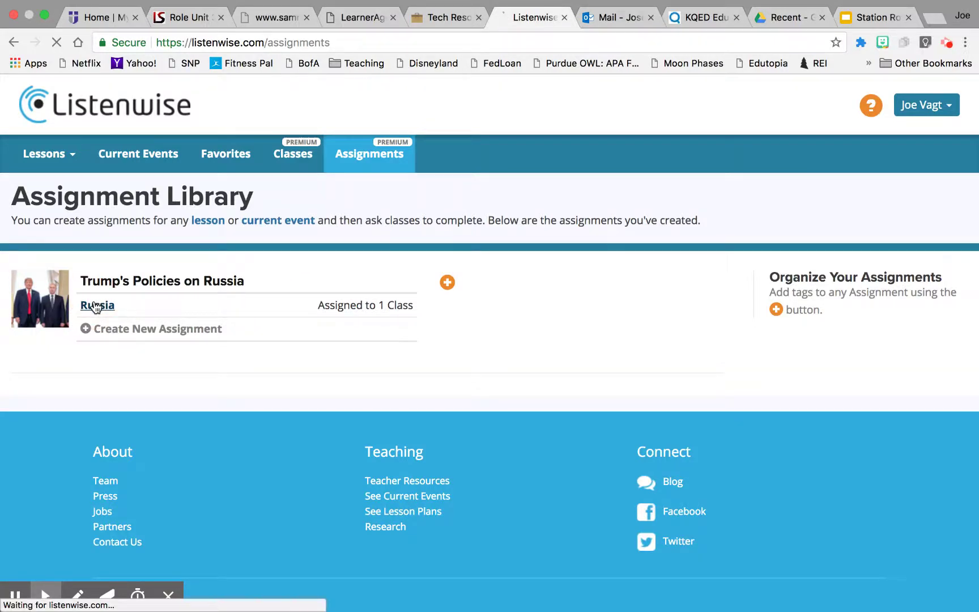
scroll(273, 367, "down", 3)
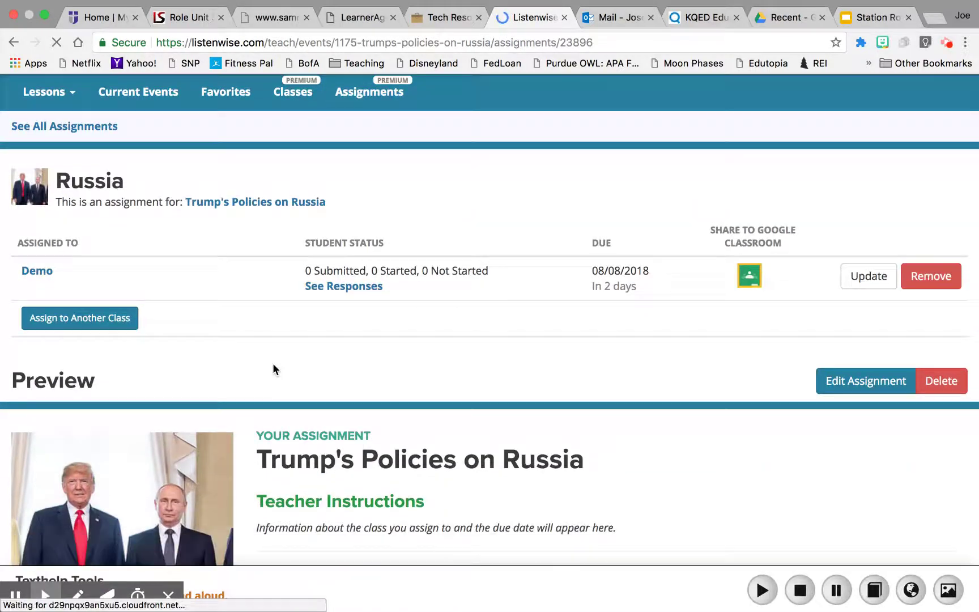
scroll(273, 364, "down", 1)
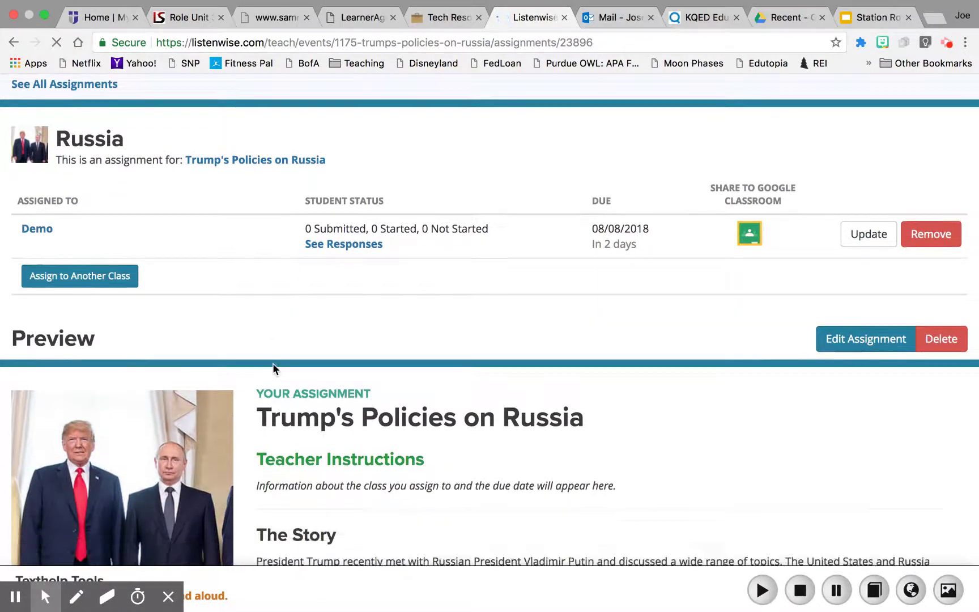
scroll(272, 363, "down", 2)
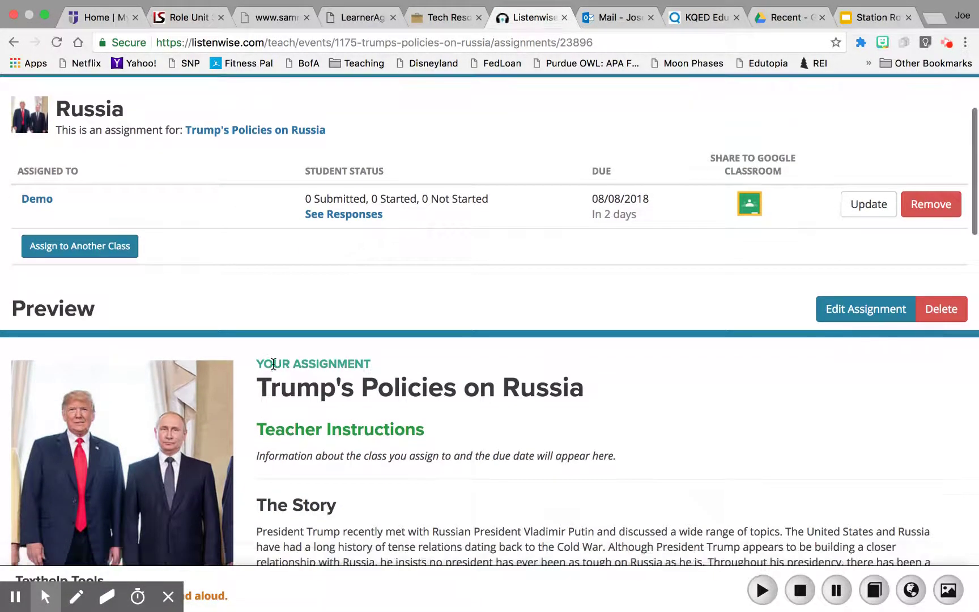
scroll(273, 367, "down", 1)
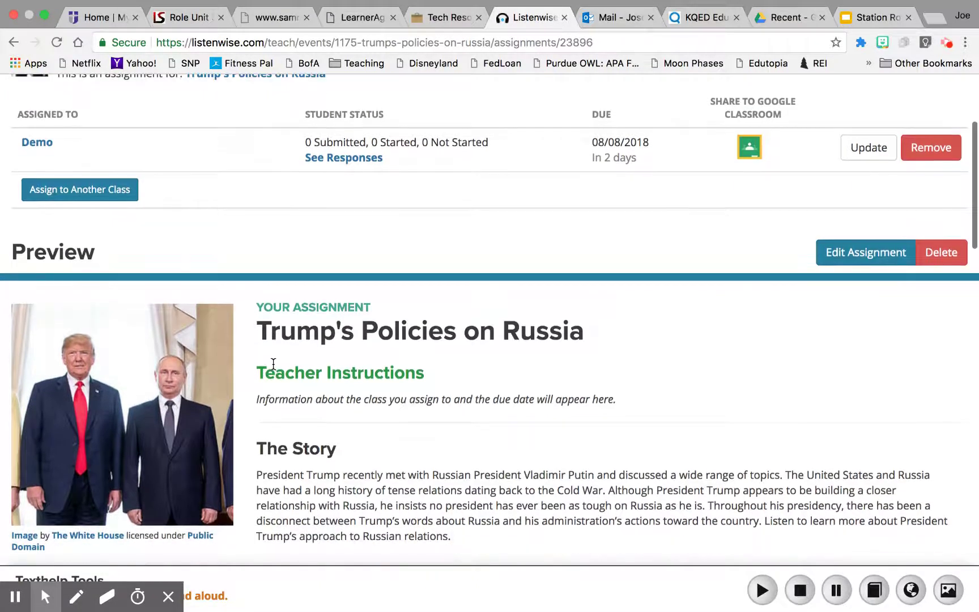
scroll(273, 367, "up", 3)
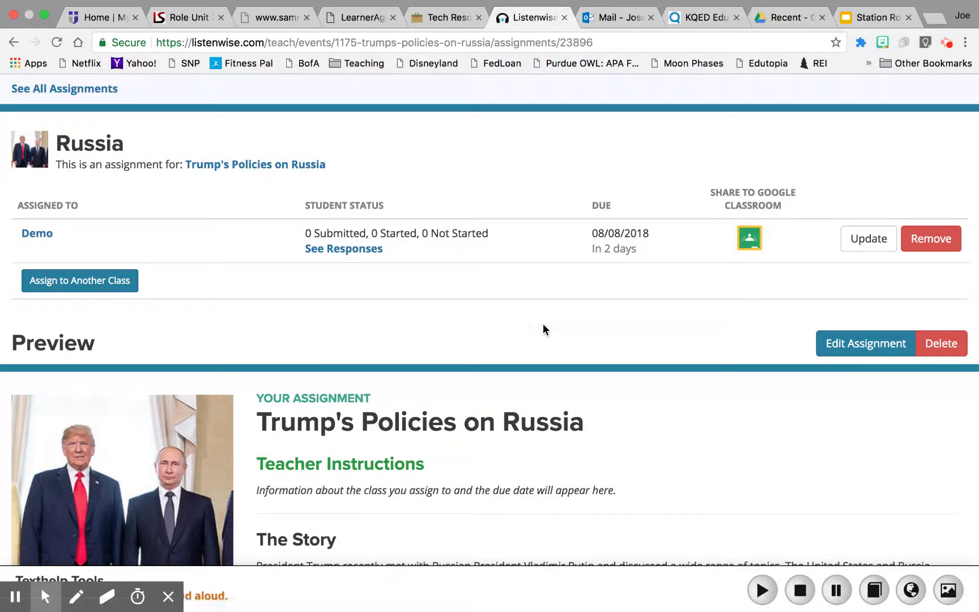
scroll(652, 322, "down", 3)
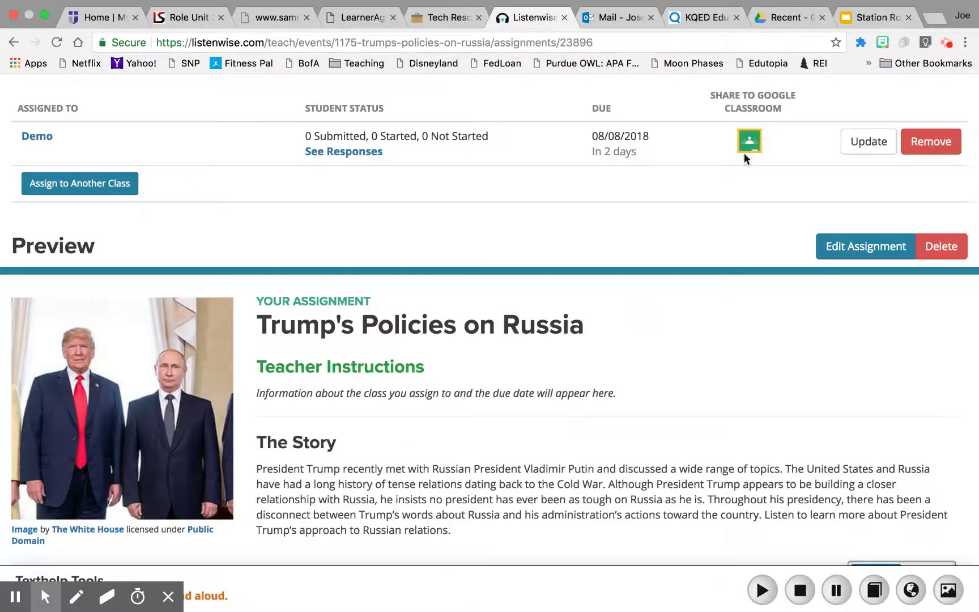
scroll(762, 186, "up", 3)
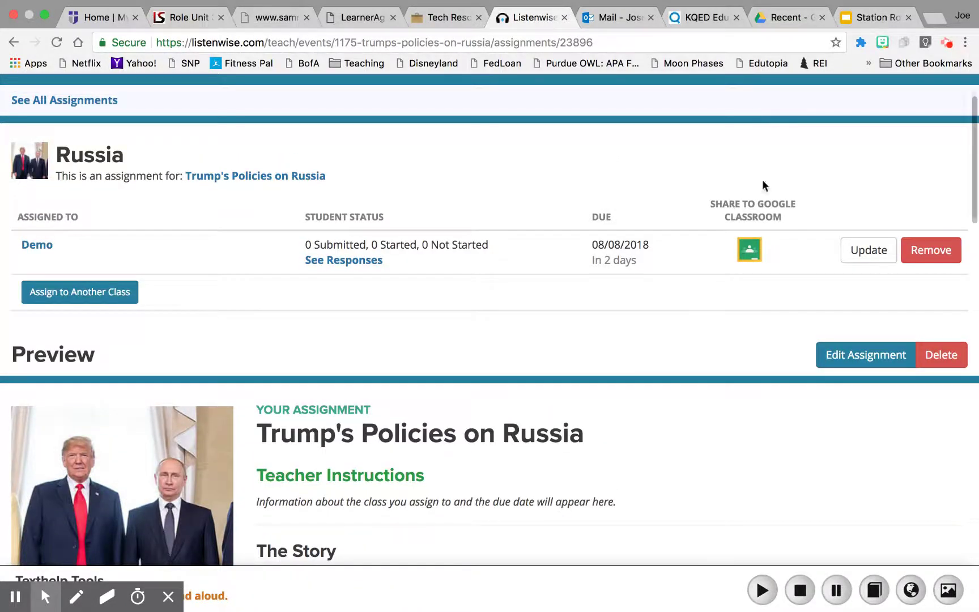
left_click(749, 249)
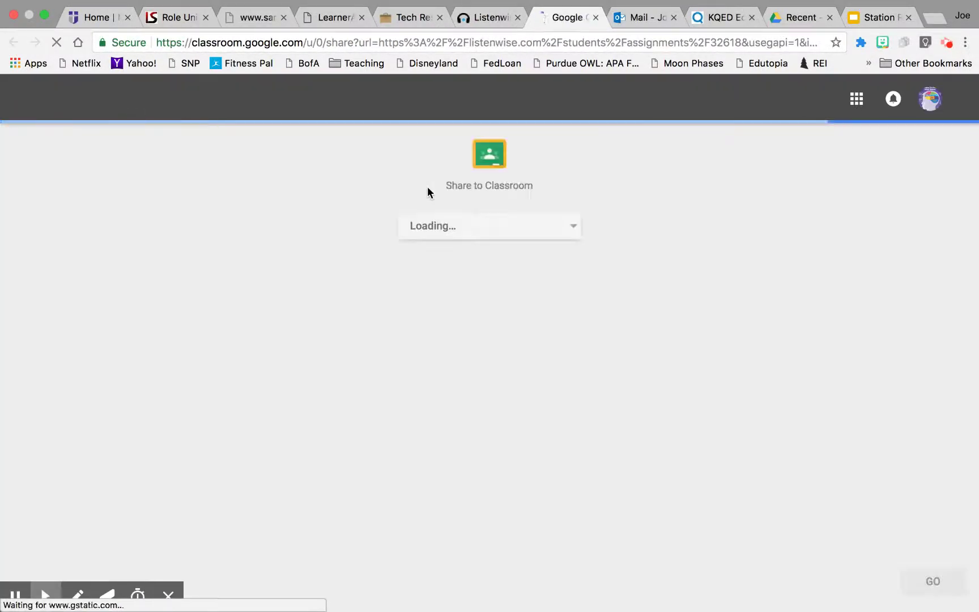
left_click(496, 233)
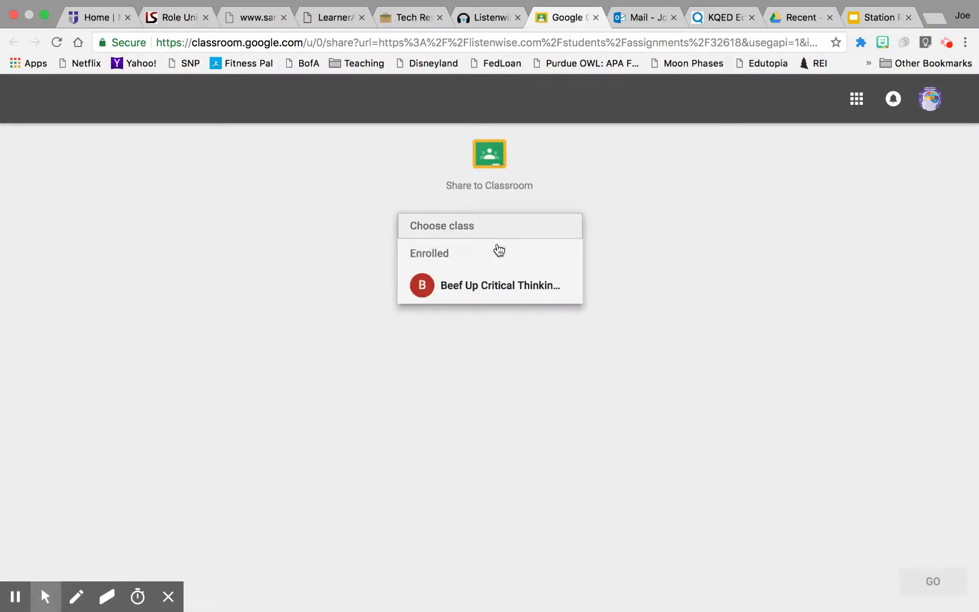
left_click(491, 287)
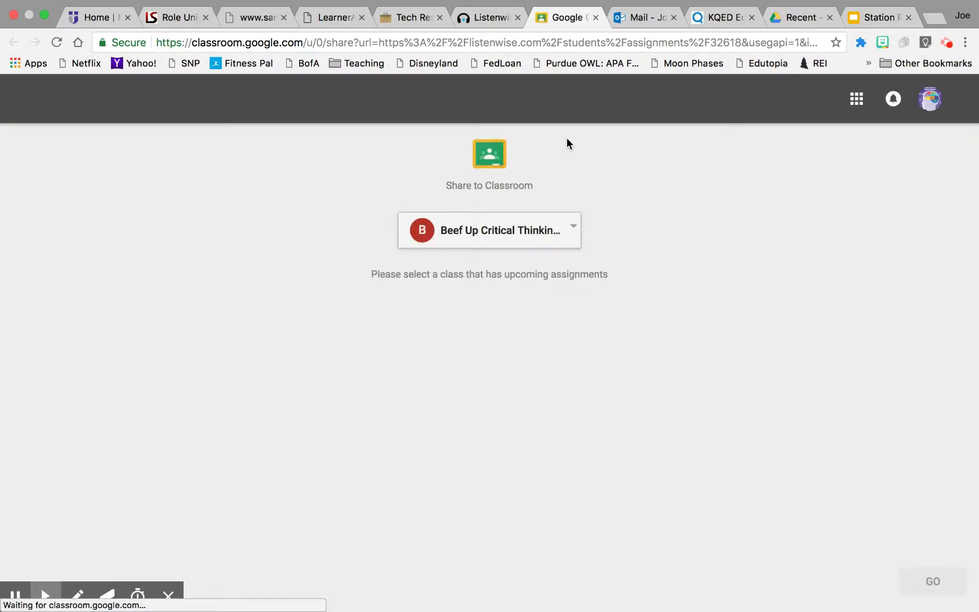
left_click(596, 18)
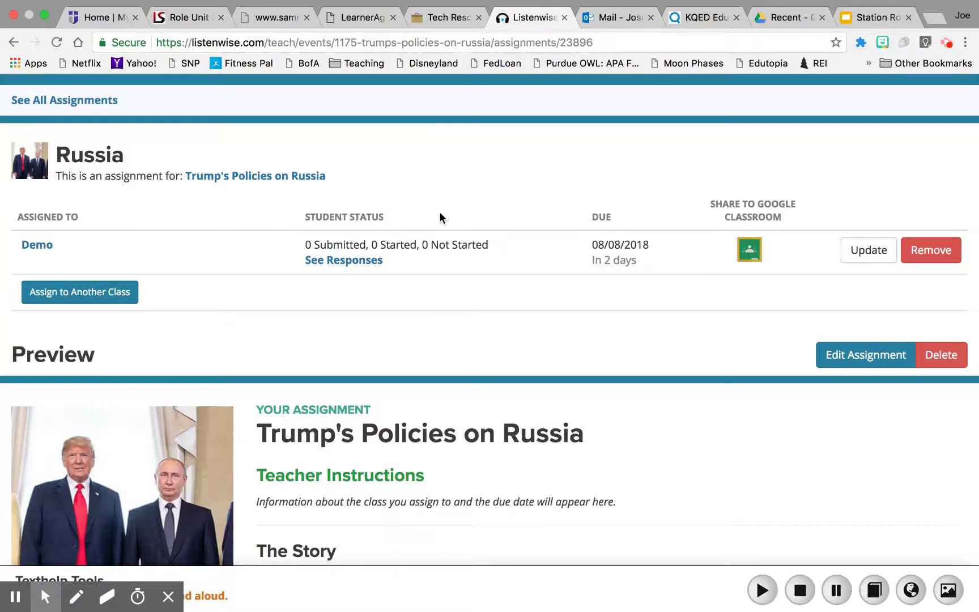
- Go to the lesson search page and limit the subject filter to Science, removing ELA and Social Studies
scroll(247, 175, "up", 3)
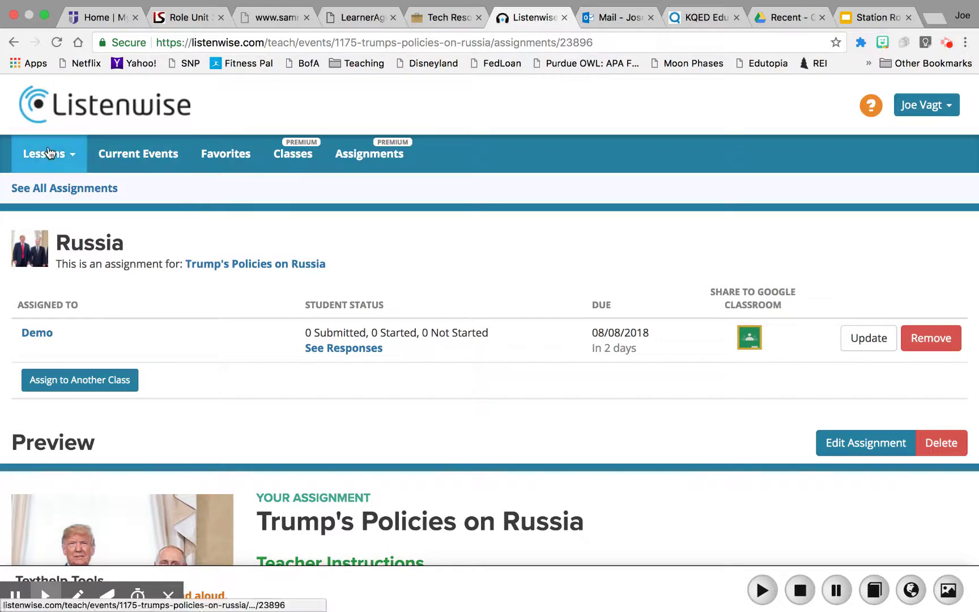
left_click(71, 158)
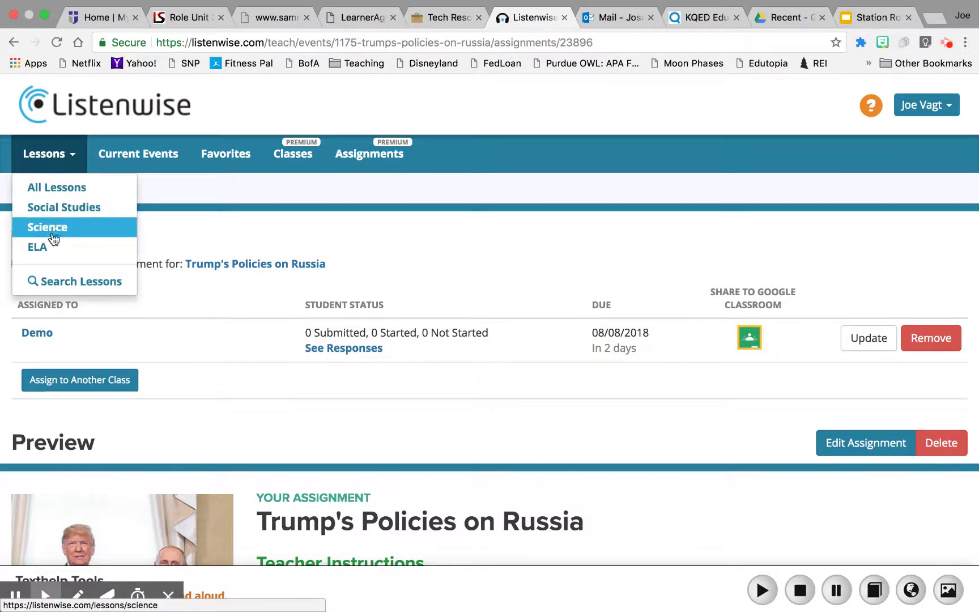
left_click(60, 282)
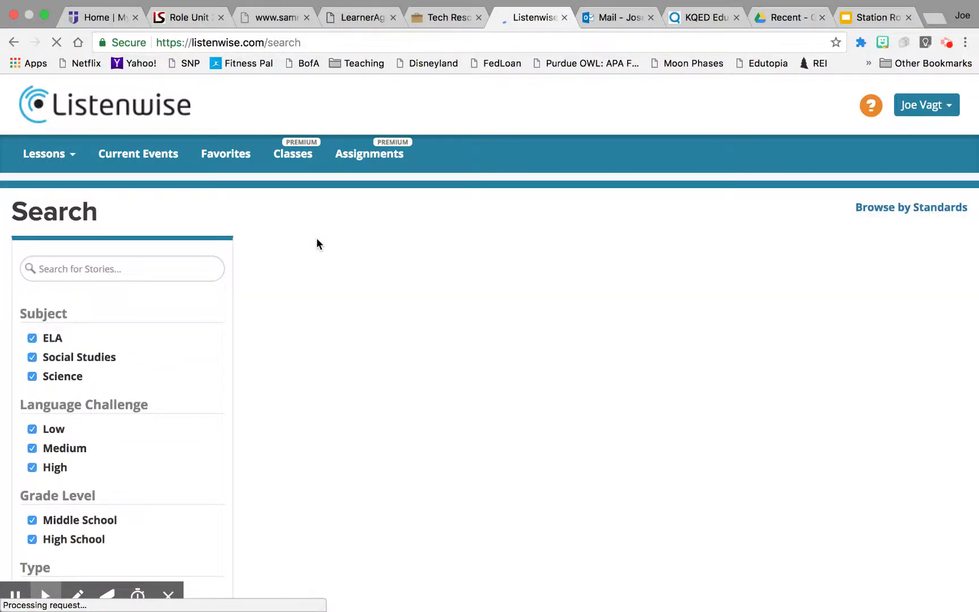
scroll(317, 244, "down", 2)
scroll(316, 244, "down", 3)
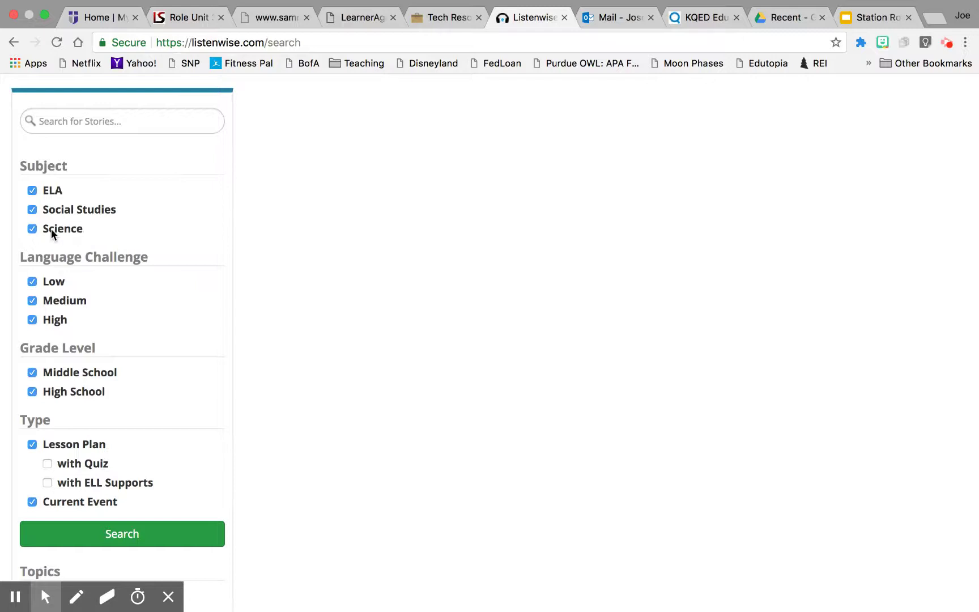
left_click(33, 191)
left_click(33, 210)
- Keep only Medium language challenge, require ELL supports and quizzes, and exclude current events
scroll(124, 308, "down", 2)
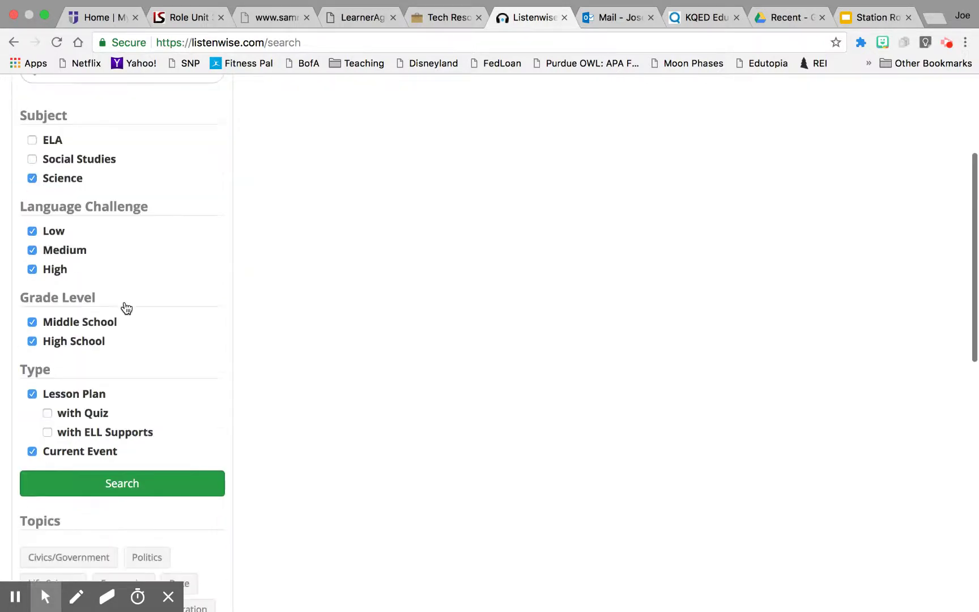
left_click(32, 226)
left_click(31, 262)
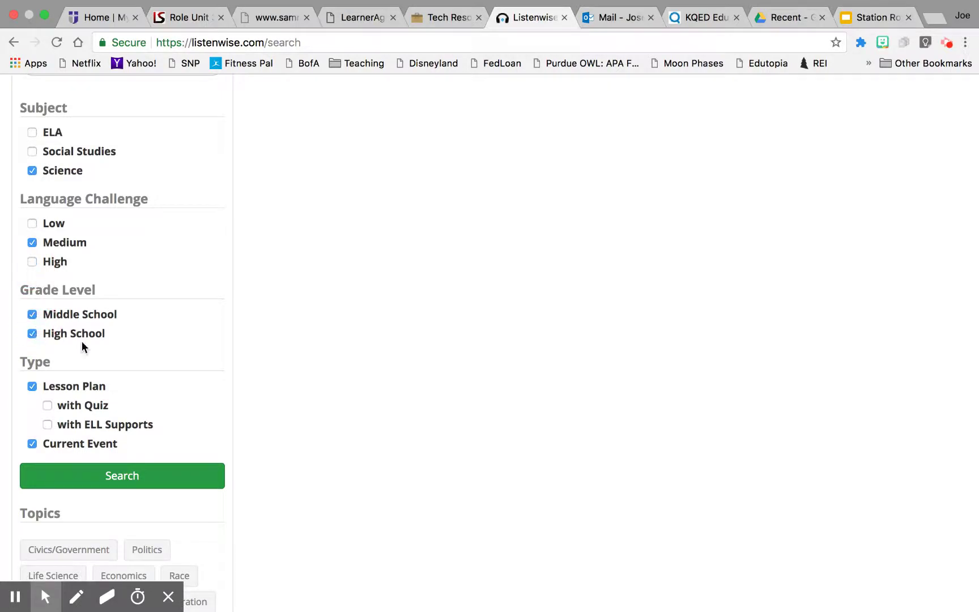
scroll(149, 351, "down", 3)
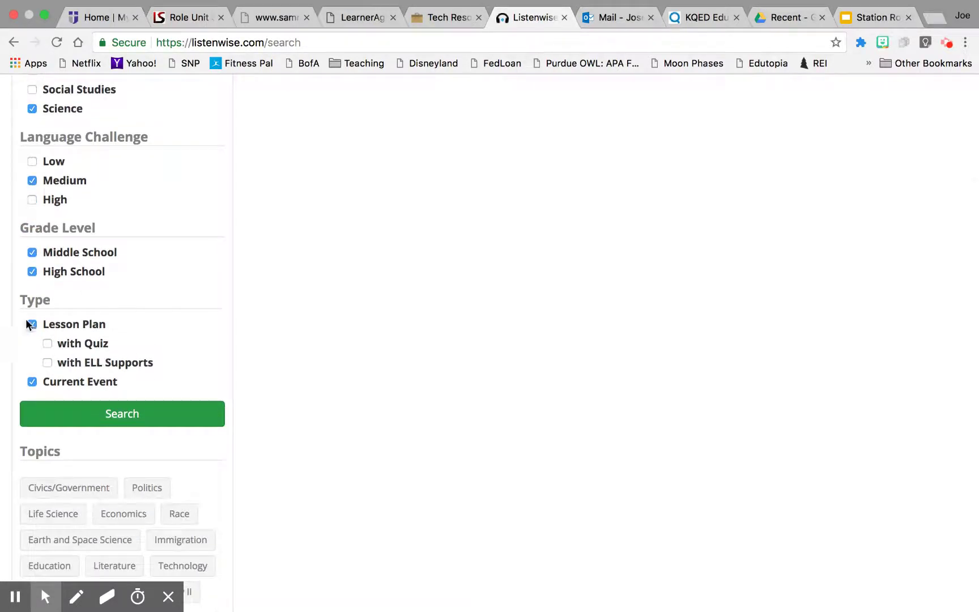
left_click(48, 364)
left_click(47, 344)
left_click(32, 382)
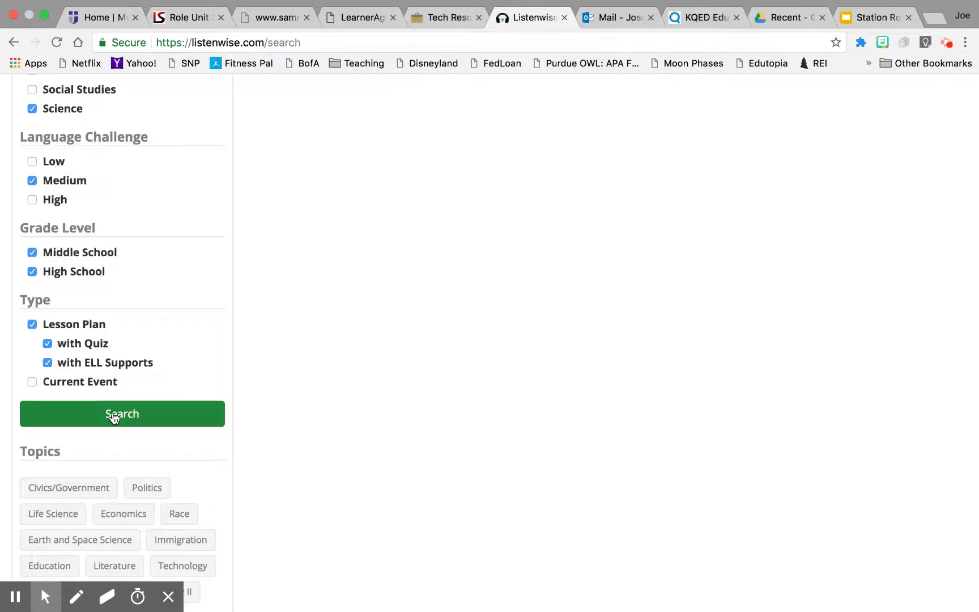
- Search, then drop the ELL supports and quiz requirements and search again
left_click(163, 417)
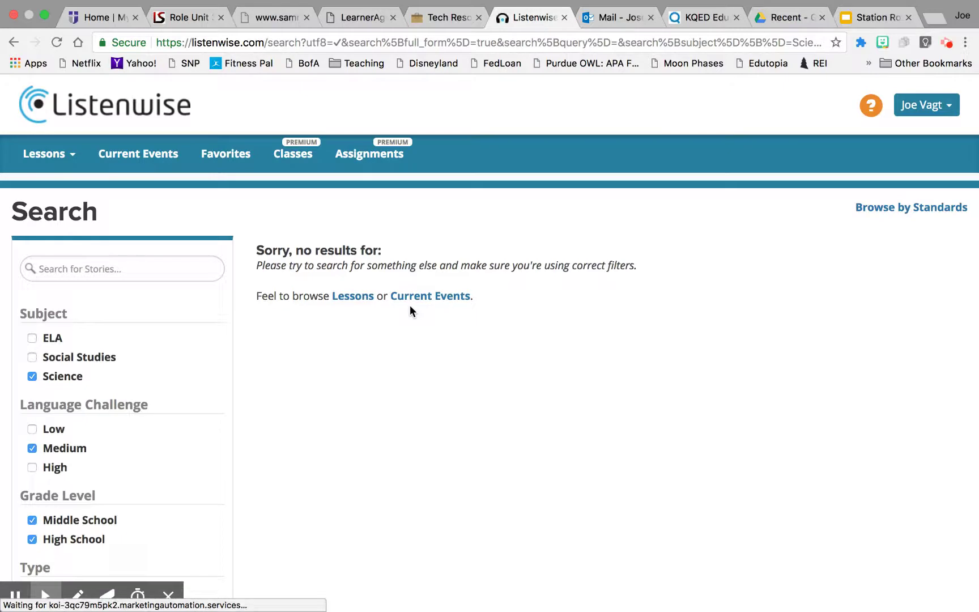
scroll(69, 504, "down", 5)
left_click(48, 494)
left_click(48, 475)
left_click(100, 546)
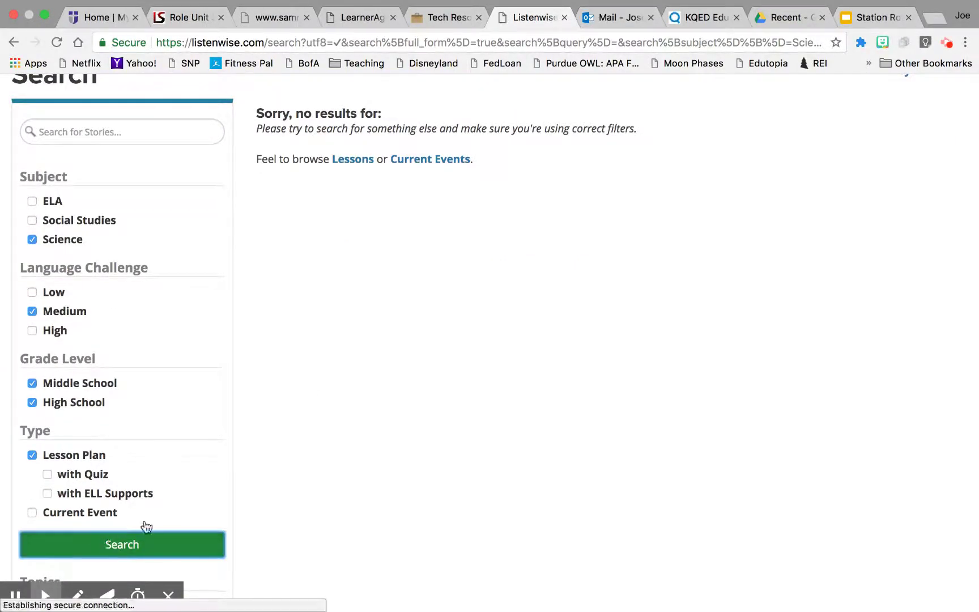
- Open the 'Plague in Wildlife Threatens Ecosystem' lesson and read through its transcript
scroll(481, 388, "down", 2)
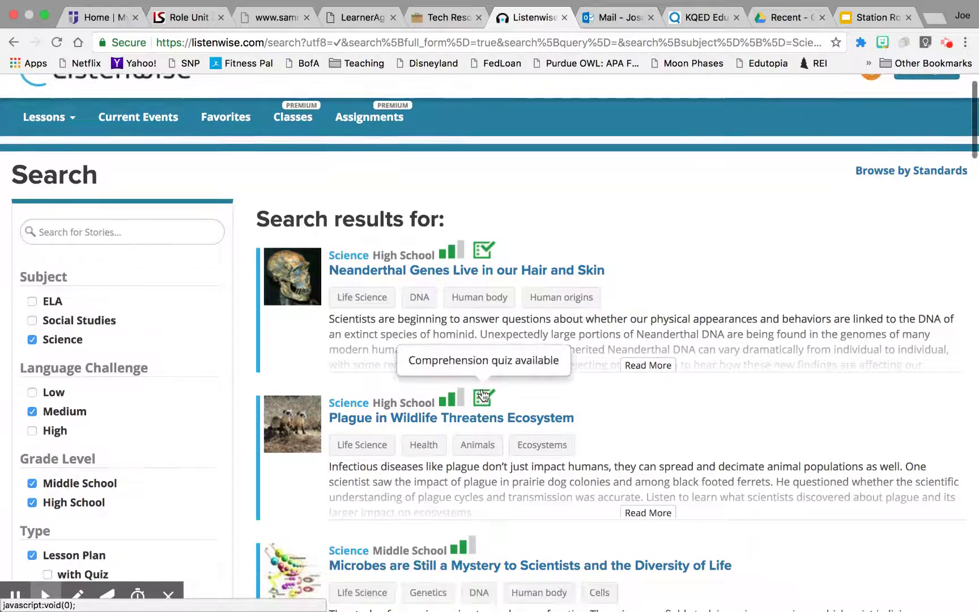
scroll(483, 394, "down", 5)
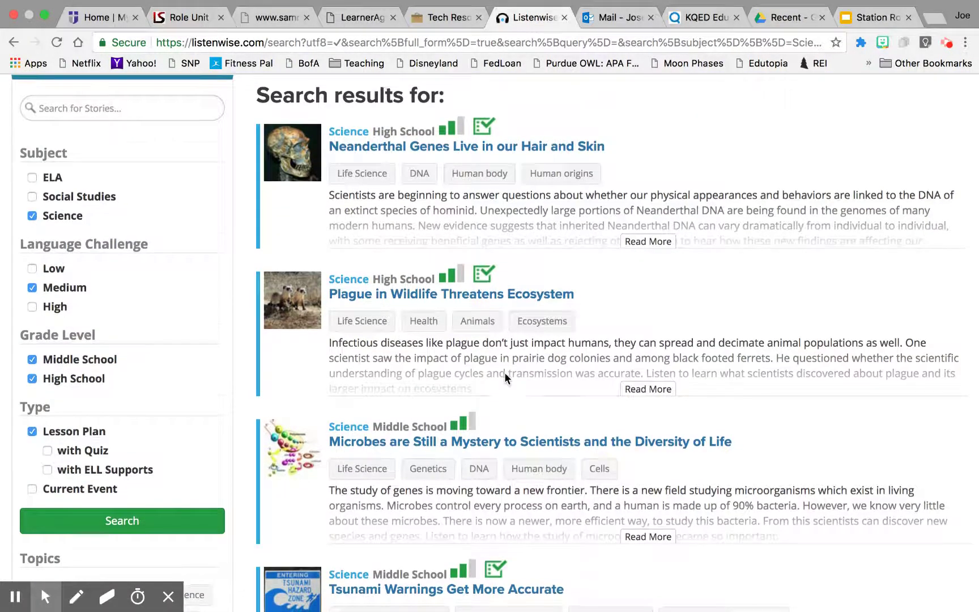
scroll(504, 371, "down", 1)
left_click(662, 369)
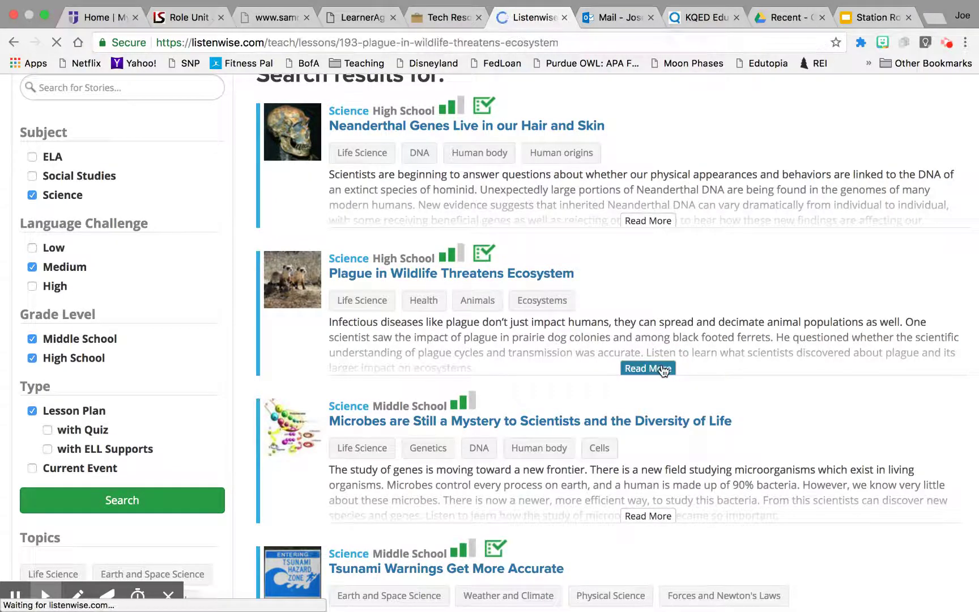
scroll(664, 371, "down", 1)
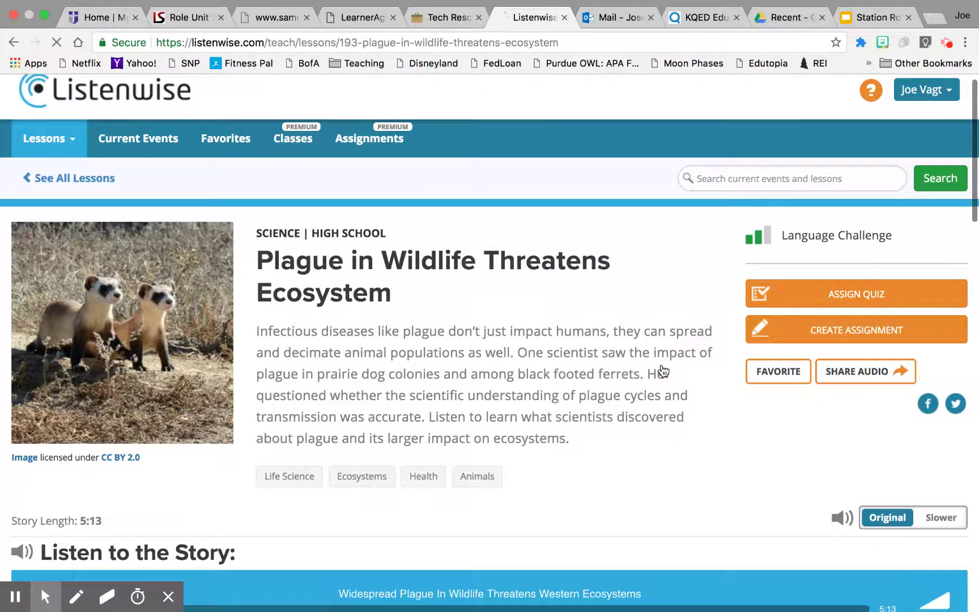
scroll(499, 310, "down", 3)
scroll(499, 307, "down", 10)
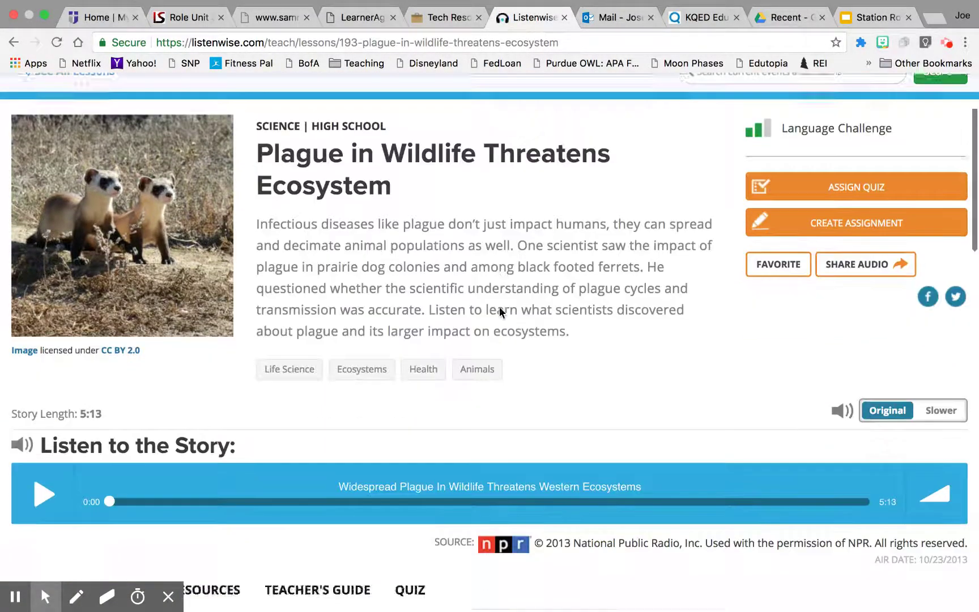
scroll(499, 306, "up", 7)
scroll(500, 307, "down", 6)
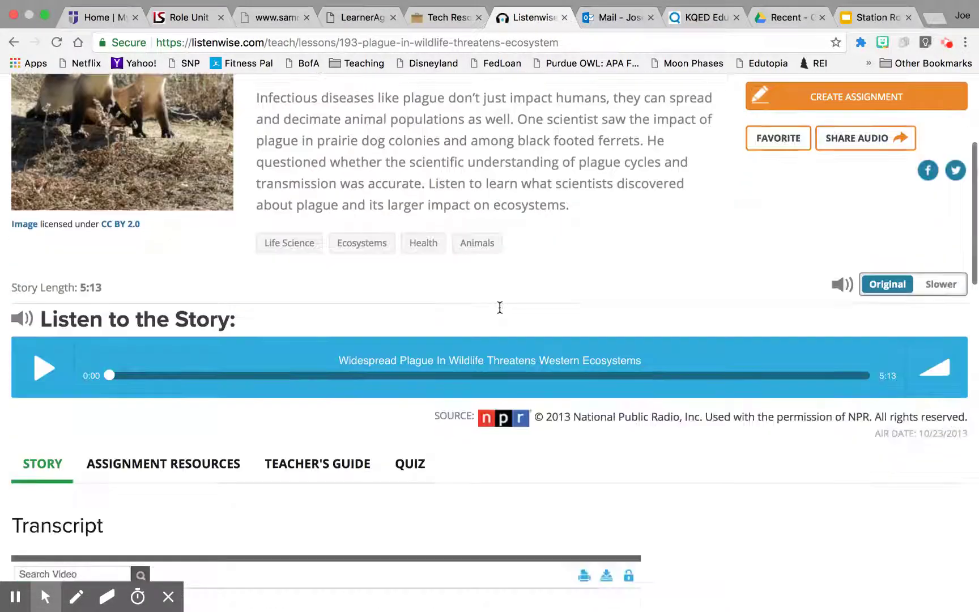
scroll(401, 356, "down", 12)
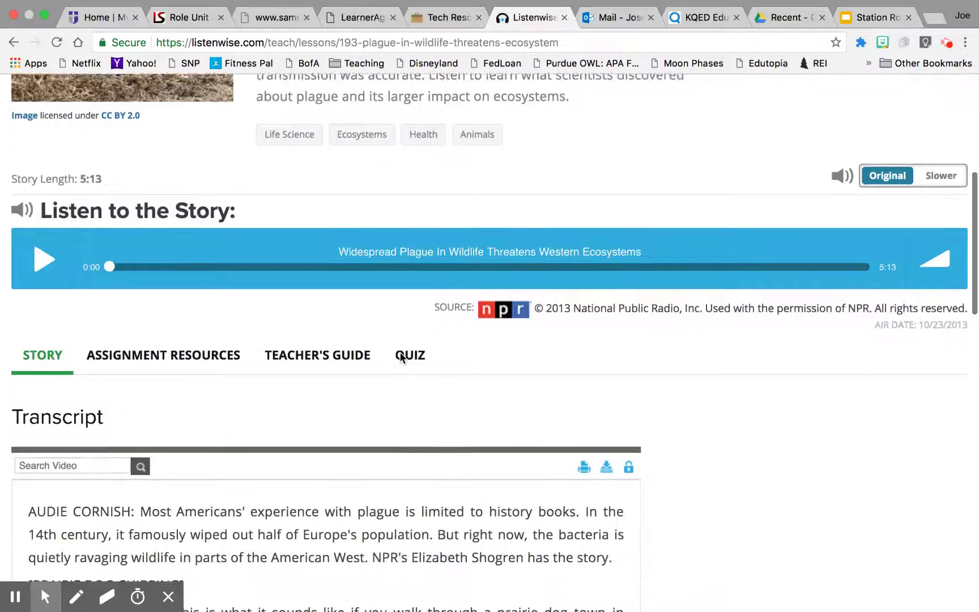
scroll(361, 378, "down", 10)
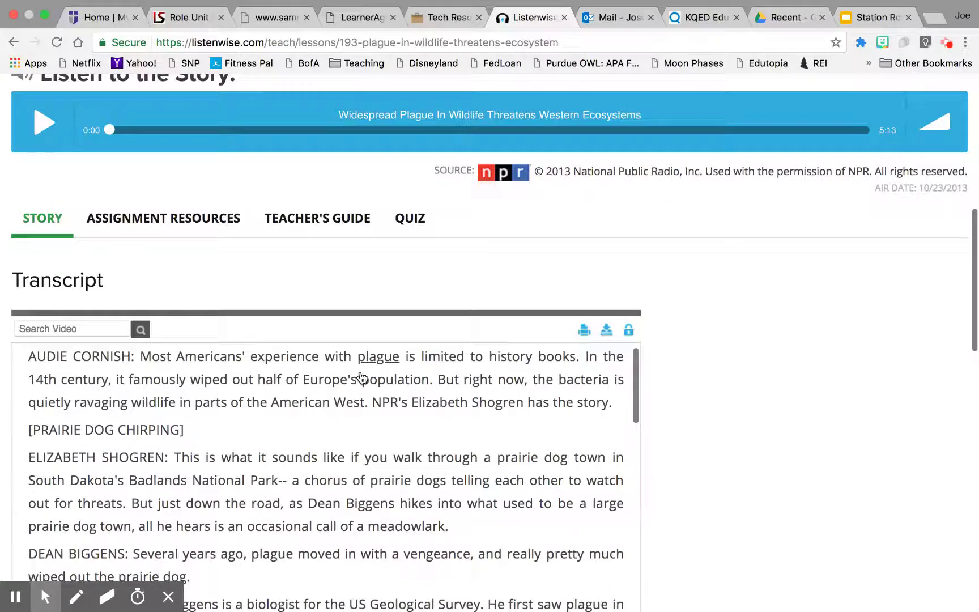
scroll(756, 437, "down", 4)
scroll(756, 437, "down", 6)
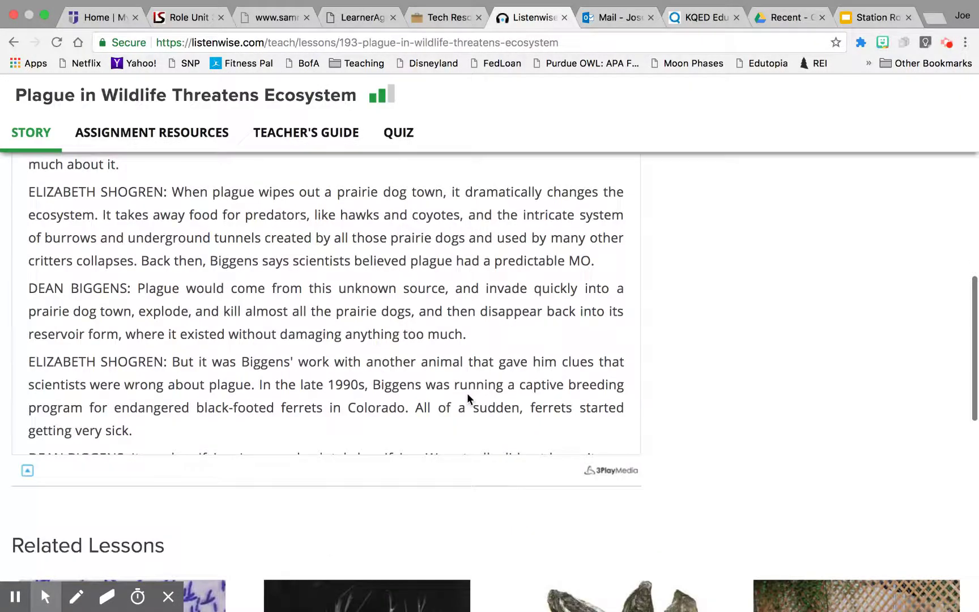
scroll(448, 361, "down", 15)
scroll(459, 352, "down", 10)
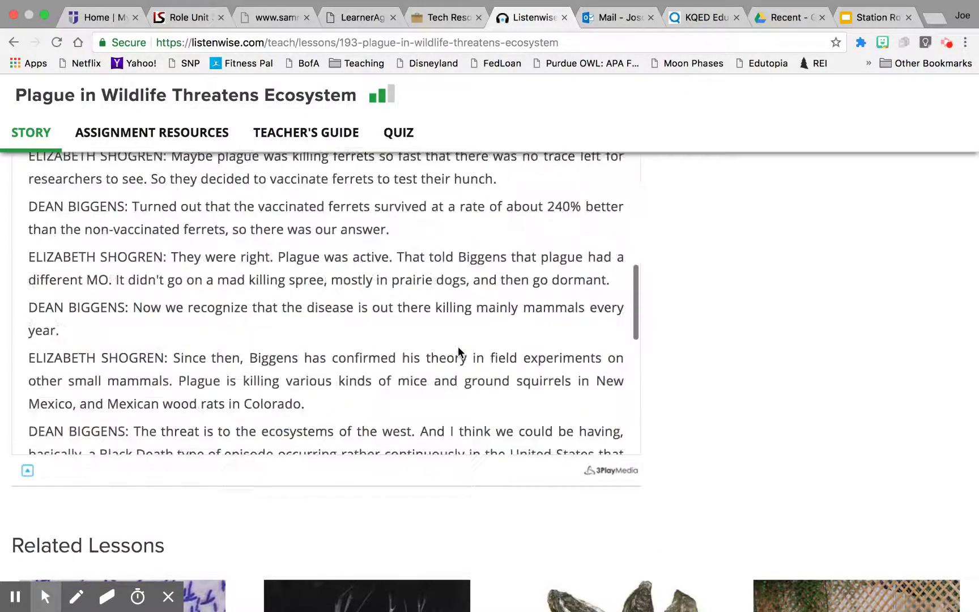
scroll(877, 301, "up", 10)
- View the lesson's Assignment Resources, Teacher's Guide and Quiz questions with correct answers
left_click(162, 382)
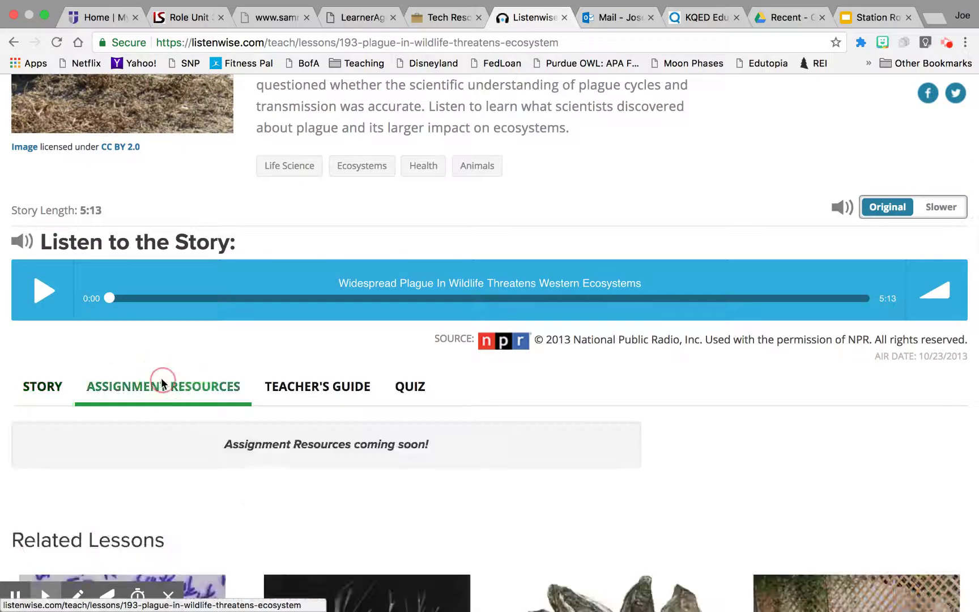
scroll(515, 454, "down", 3)
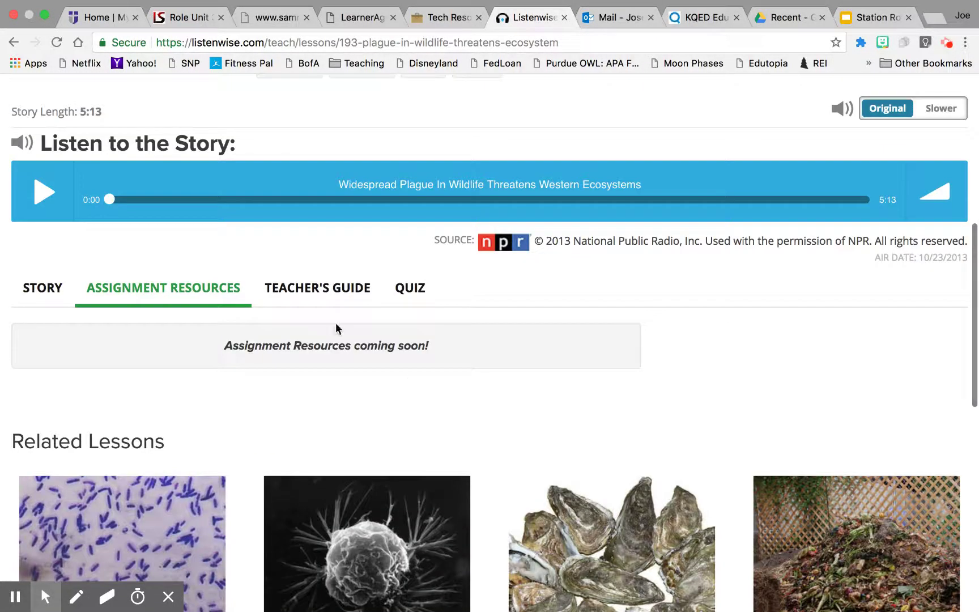
left_click(326, 299)
left_click(408, 287)
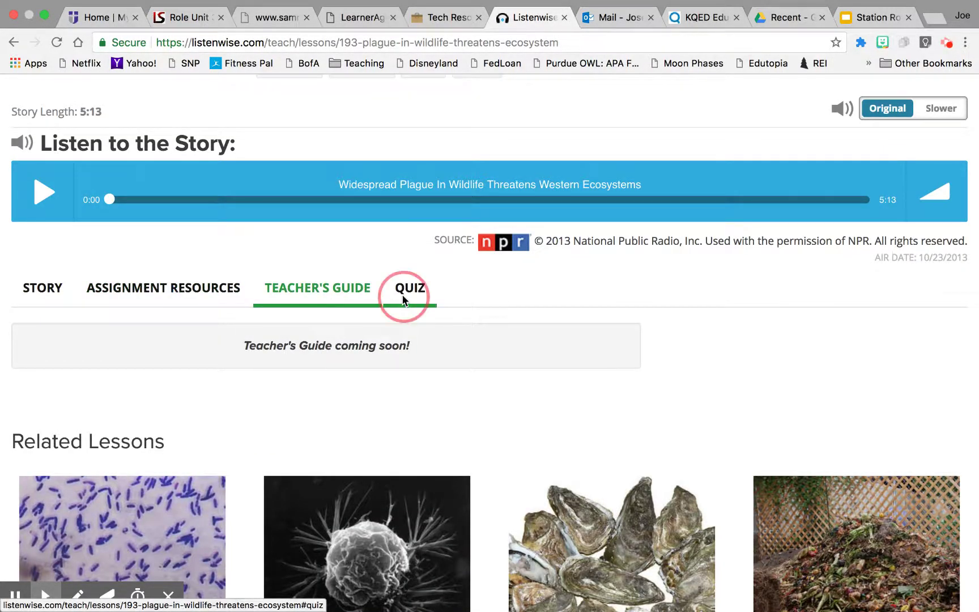
scroll(381, 400, "down", 1)
scroll(379, 403, "down", 2)
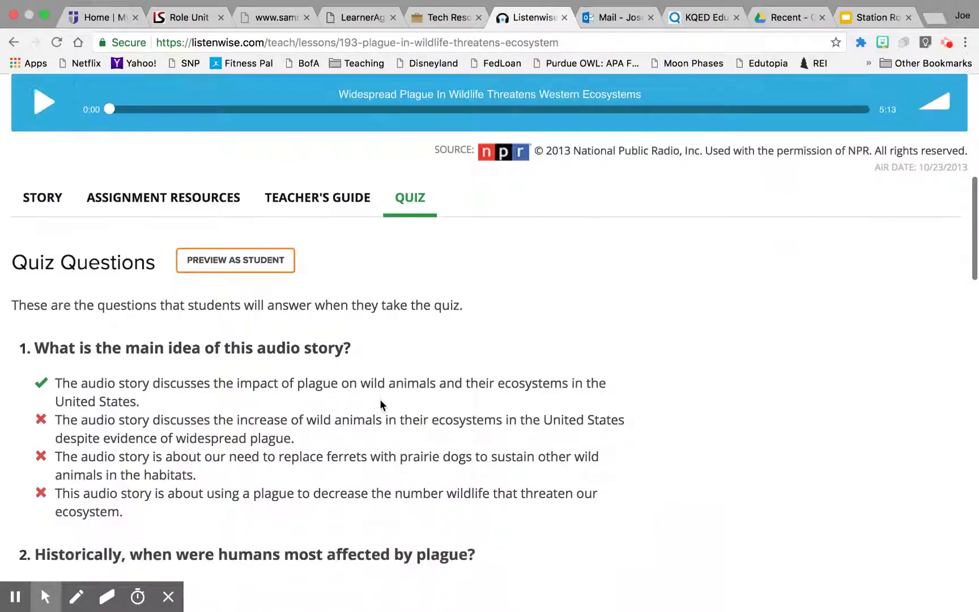
scroll(380, 402, "down", 1)
- Preview the quiz as a student through question 1, then close the preview and return
left_click(240, 236)
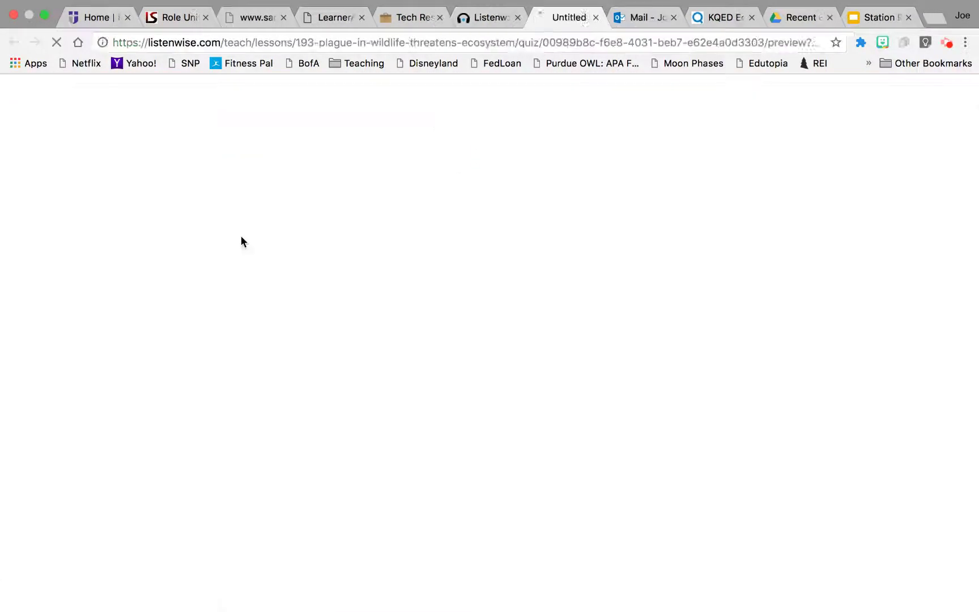
scroll(480, 316, "down", 5)
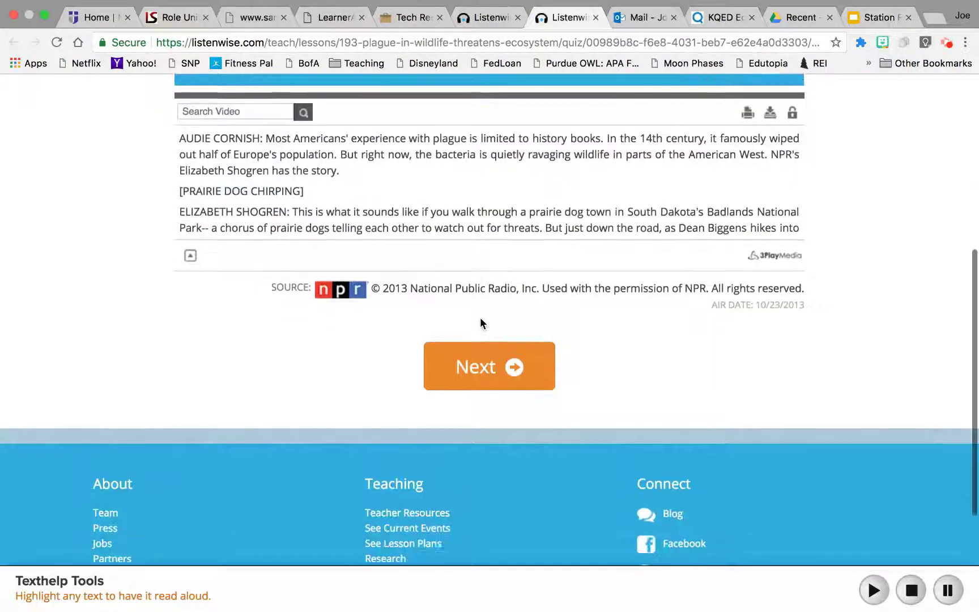
left_click(486, 364)
scroll(487, 366, "down", 7)
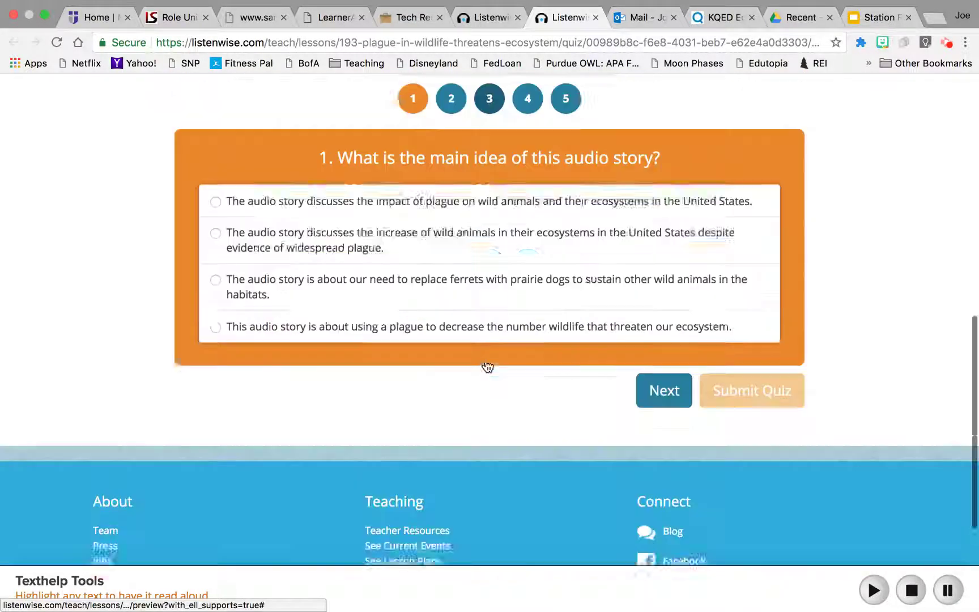
scroll(634, 241, "up", 5)
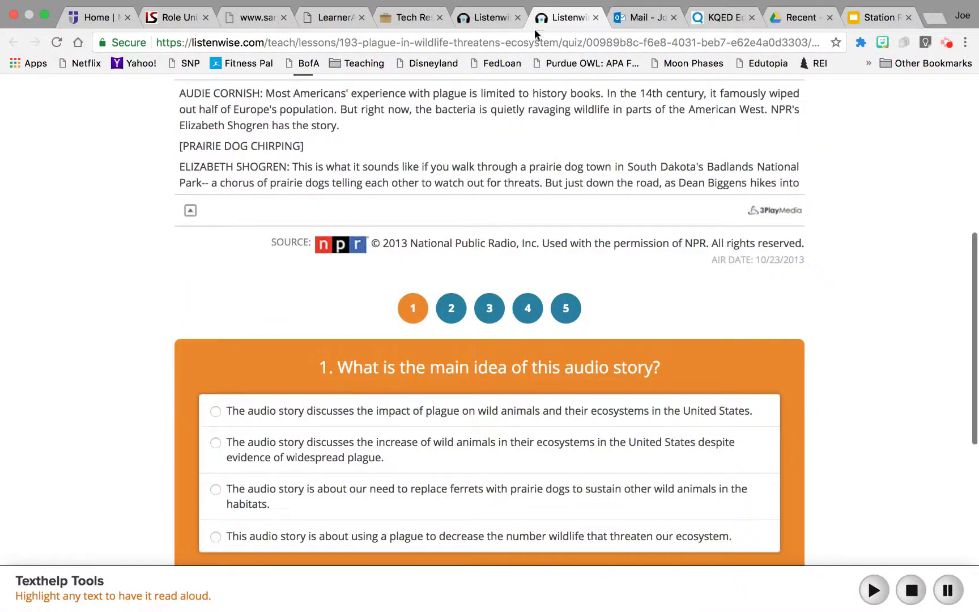
left_click(594, 17)
scroll(362, 334, "down", 4)
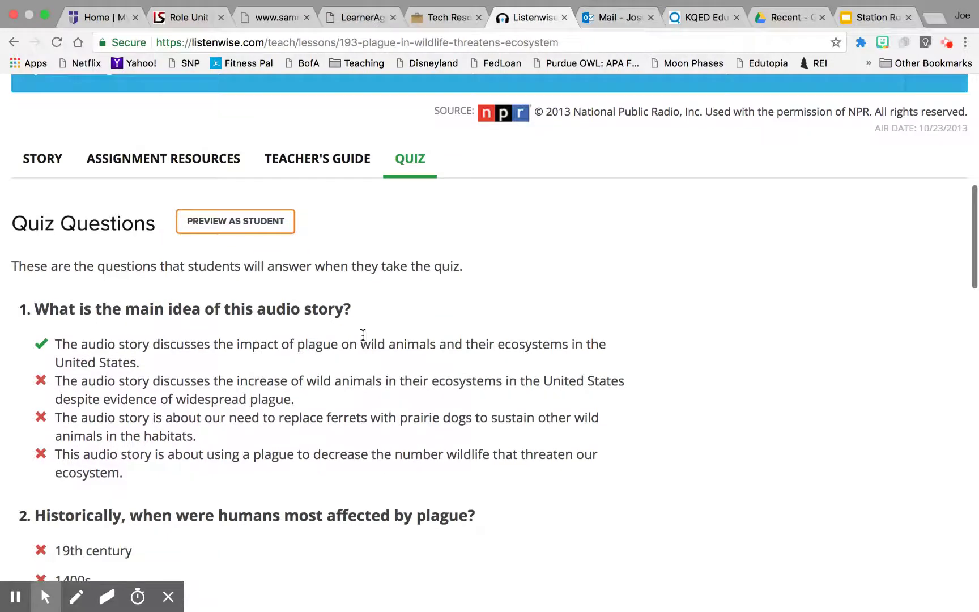
scroll(362, 334, "up", 5)
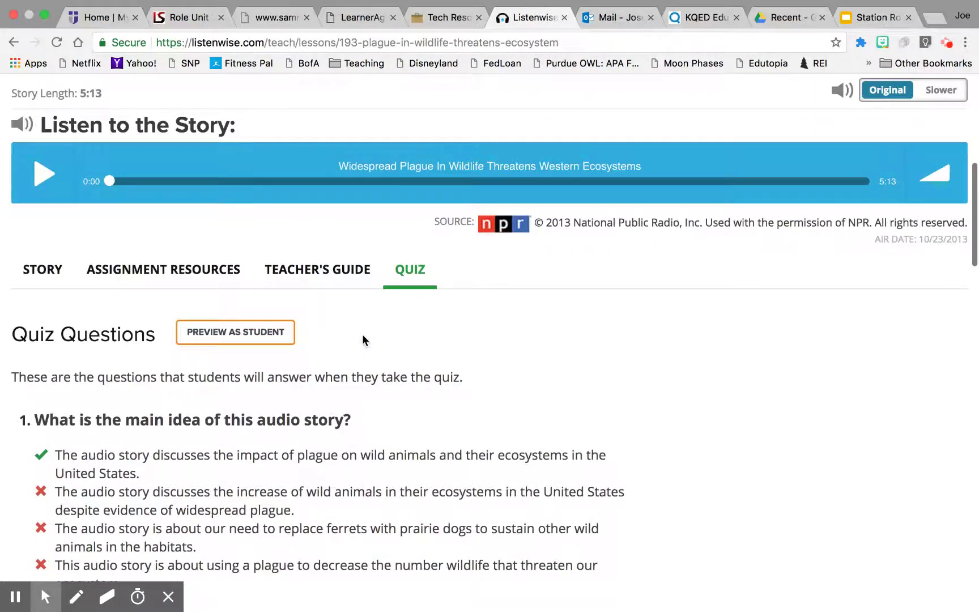
scroll(362, 333, "up", 3)
scroll(362, 333, "down", 10)
scroll(362, 340, "down", 15)
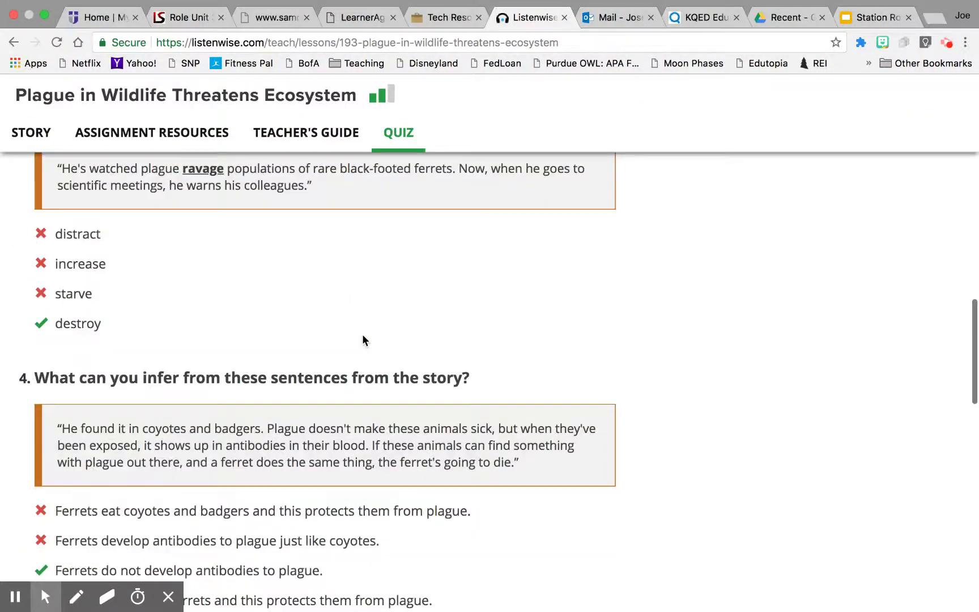
scroll(363, 339, "up", 20)
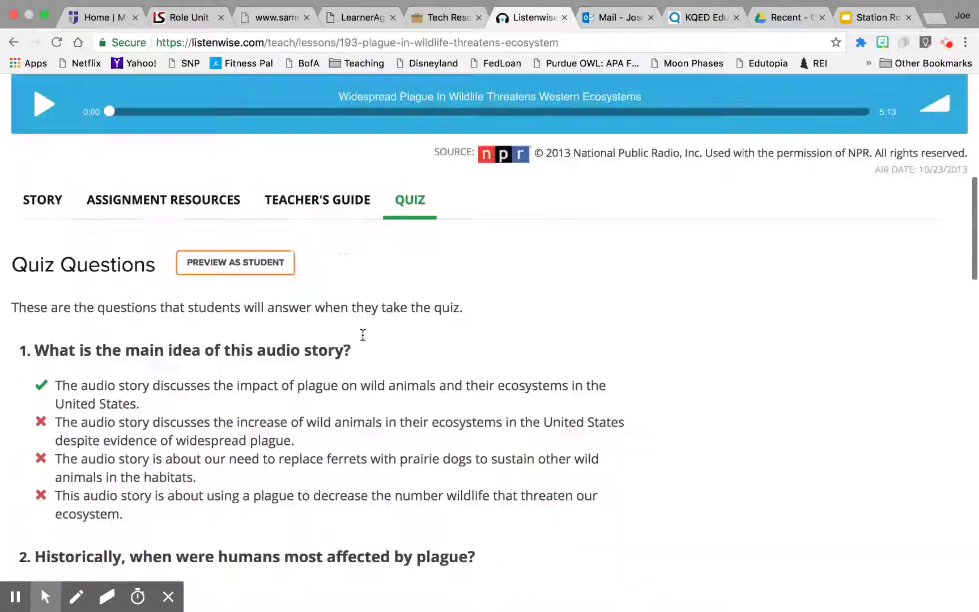
scroll(364, 336, "down", 1)
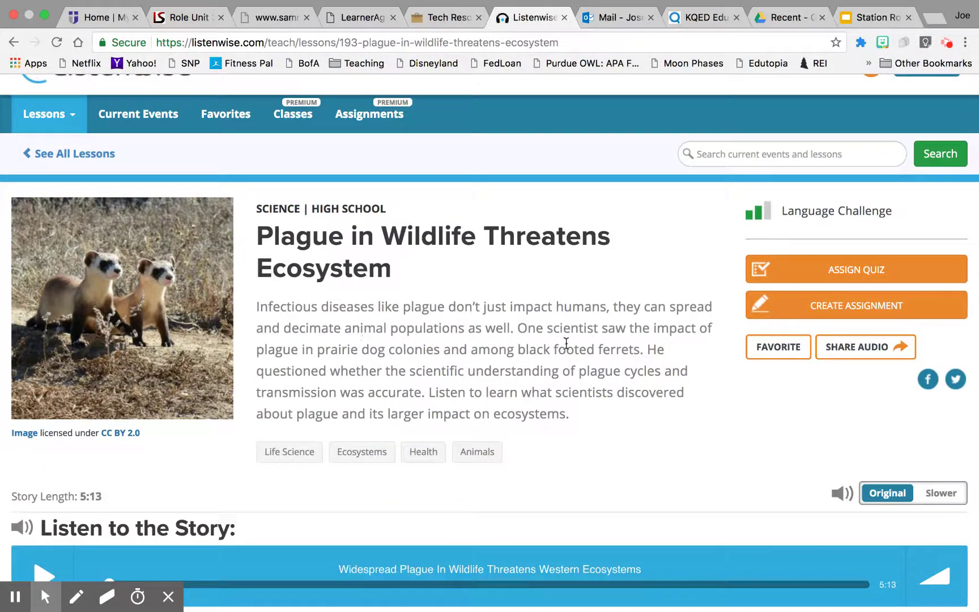
- Start a new assignment for the plague lesson named 'Test' and save the Basics step
left_click(843, 308)
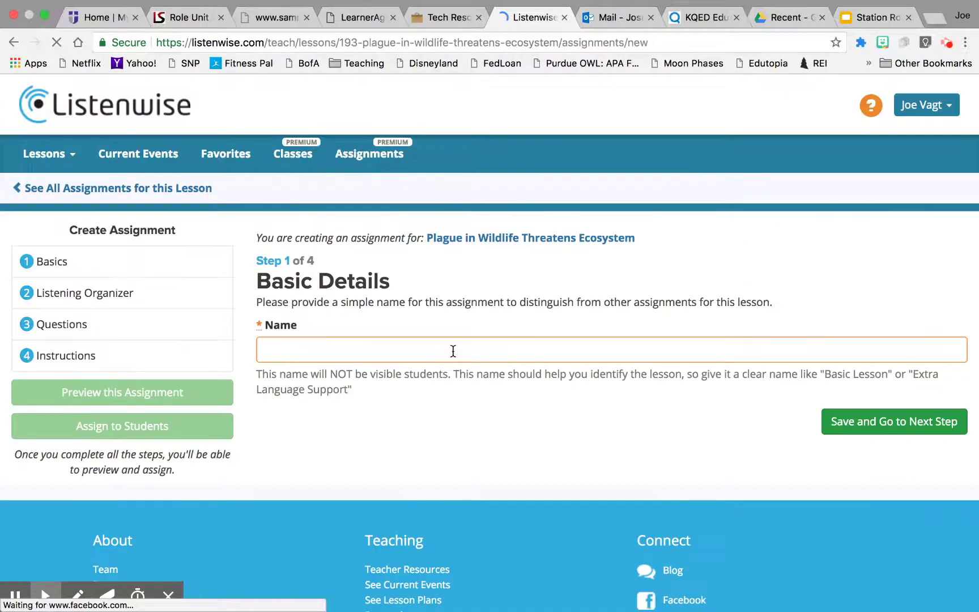
left_click(453, 351)
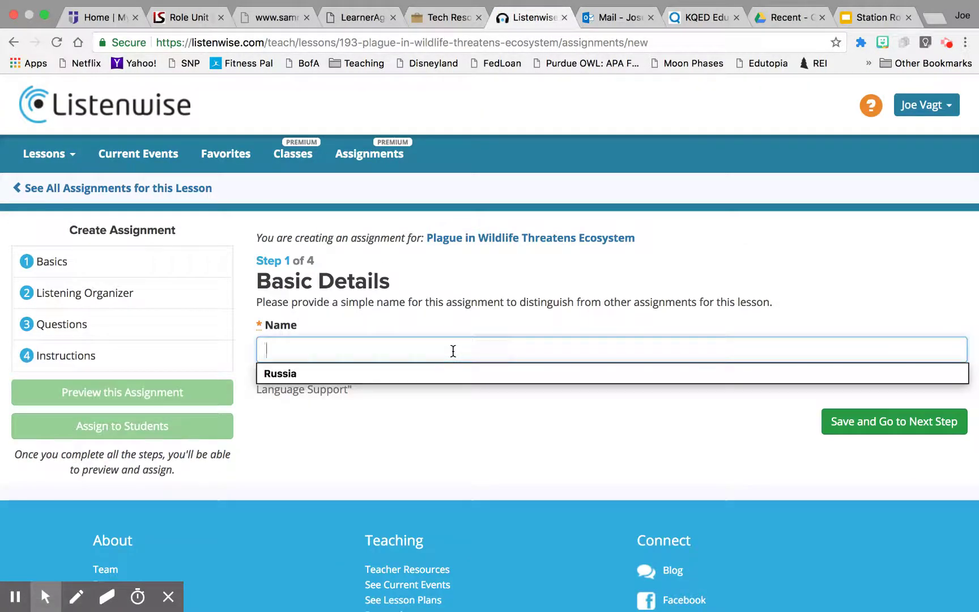
type("Test")
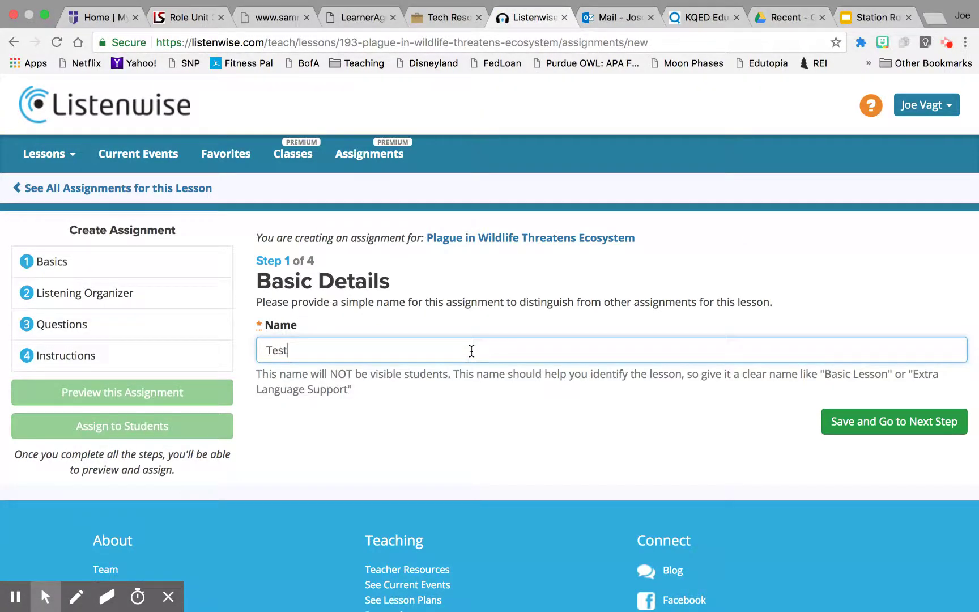
left_click(836, 421)
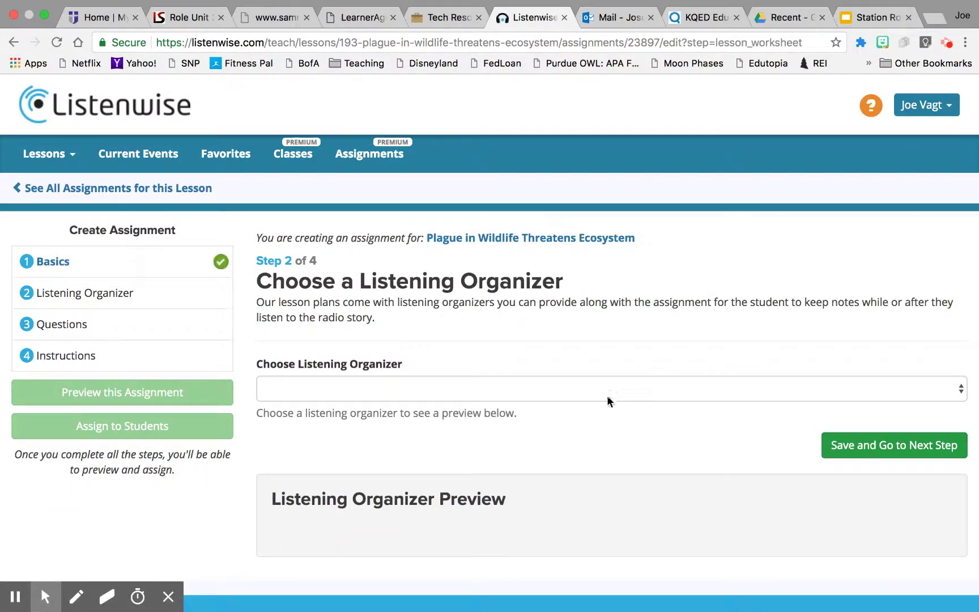
- Choose the Fact, Question, Response listening organizer and continue to the six default questions
left_click(607, 395)
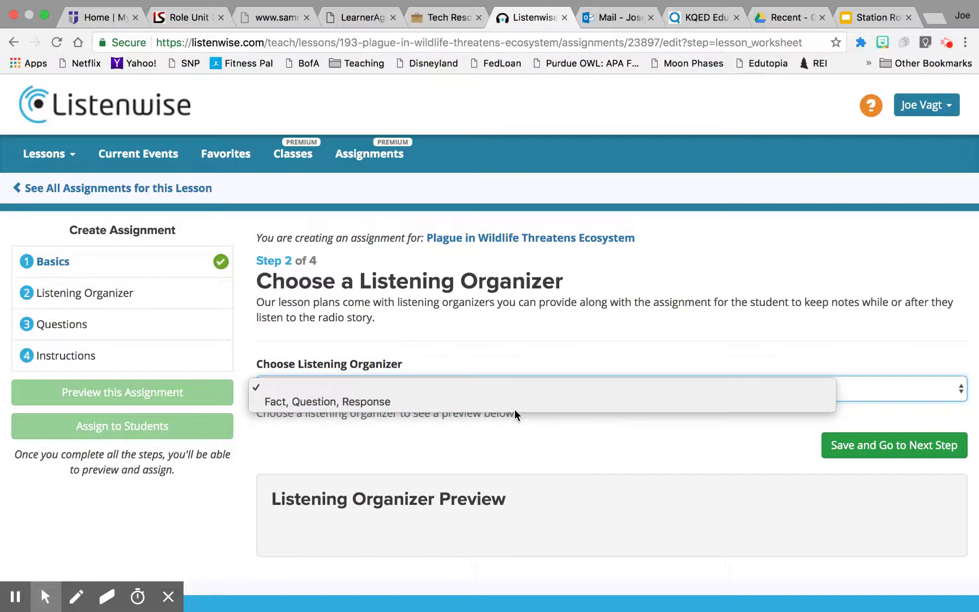
left_click(360, 400)
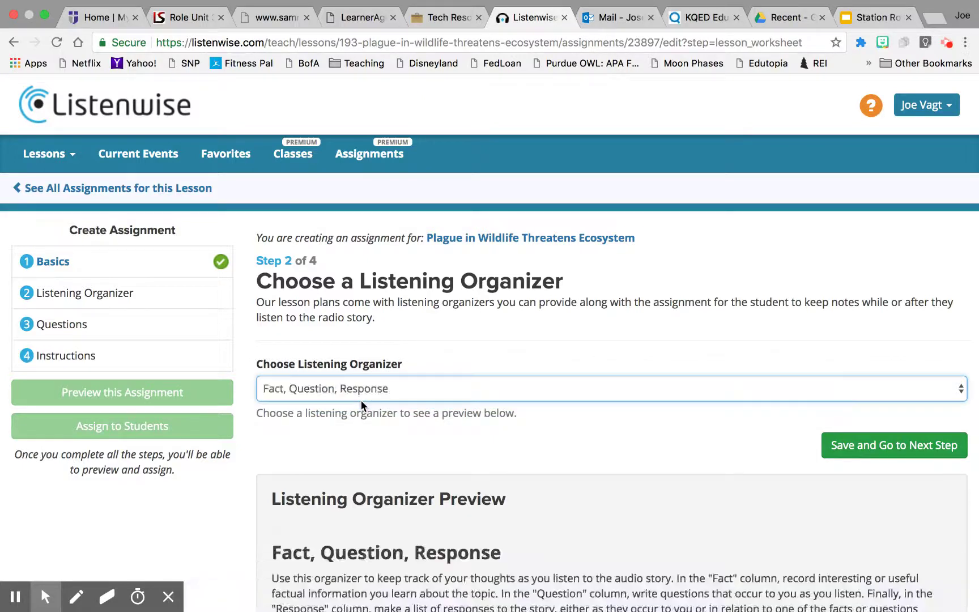
scroll(678, 424, "down", 3)
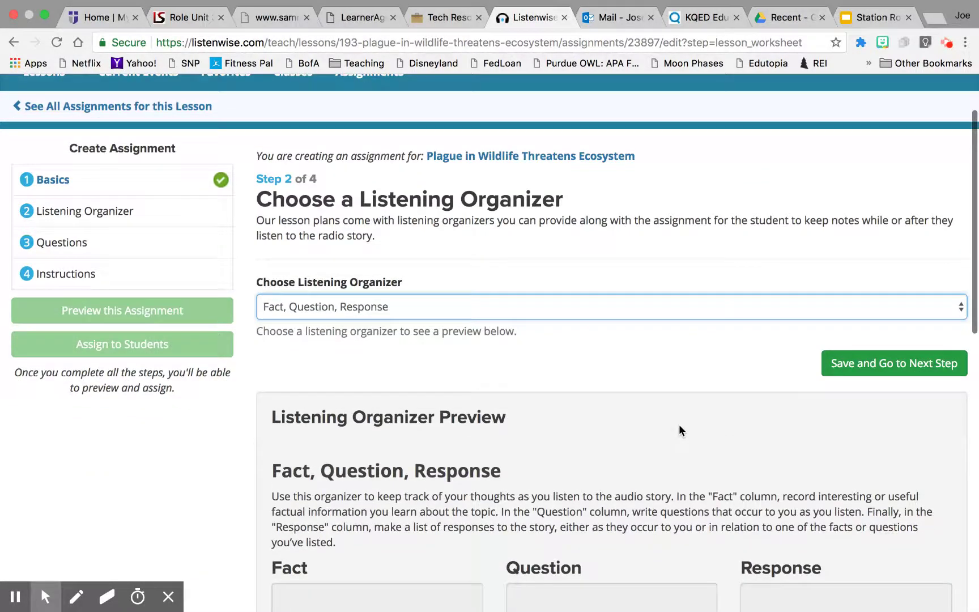
scroll(761, 516, "down", 12)
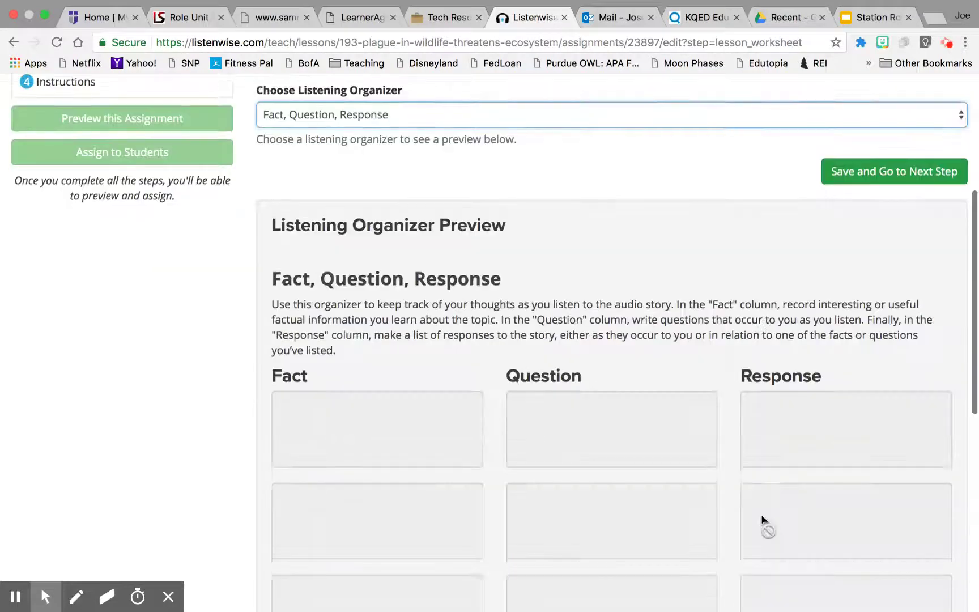
scroll(761, 514, "up", 15)
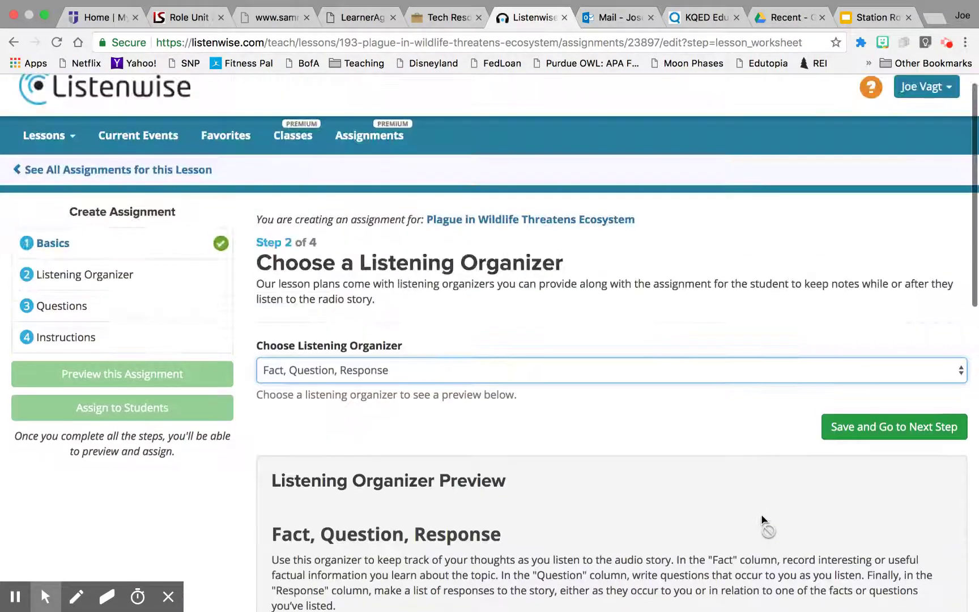
left_click(874, 426)
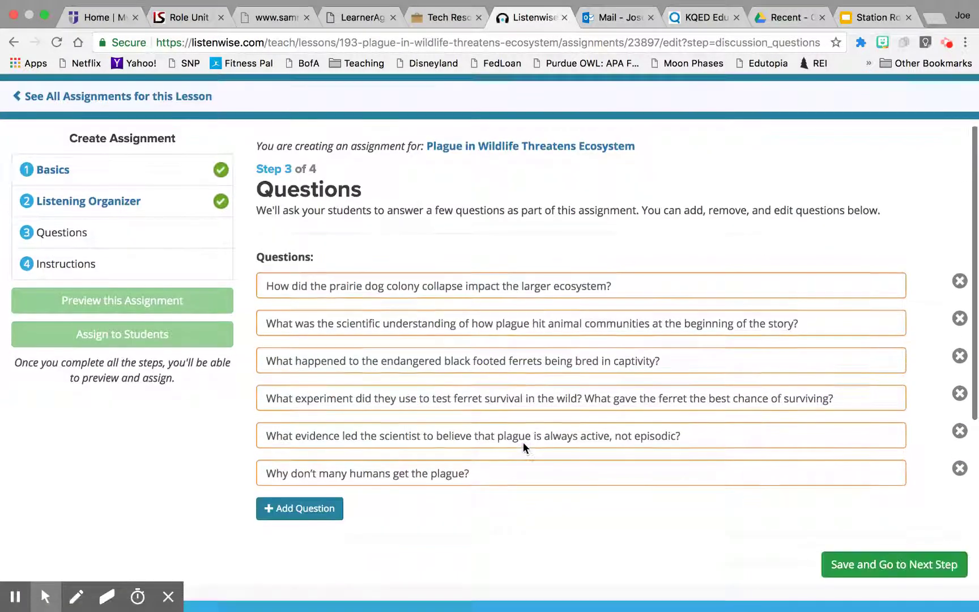
left_click(681, 285)
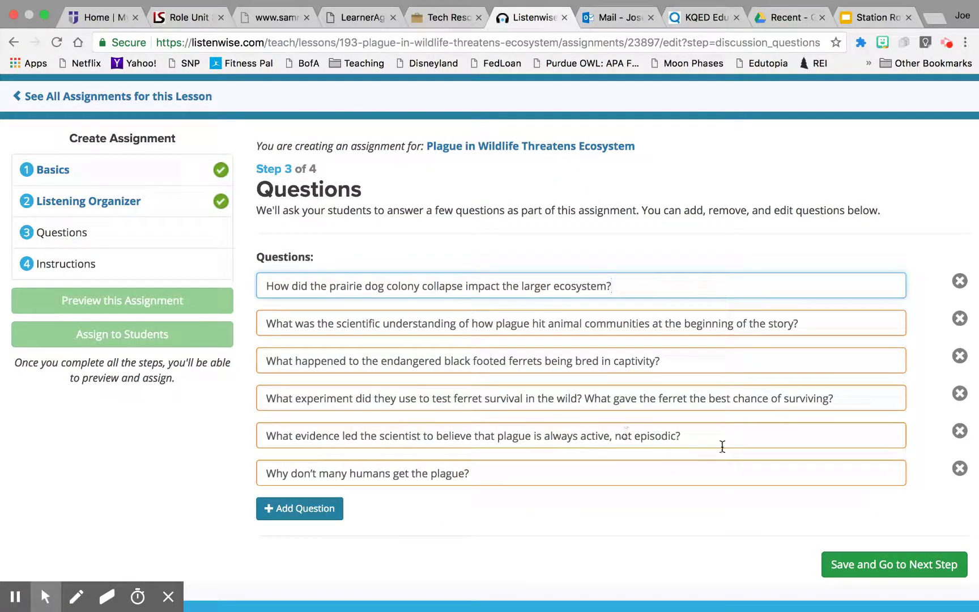
scroll(722, 446, "down", 1)
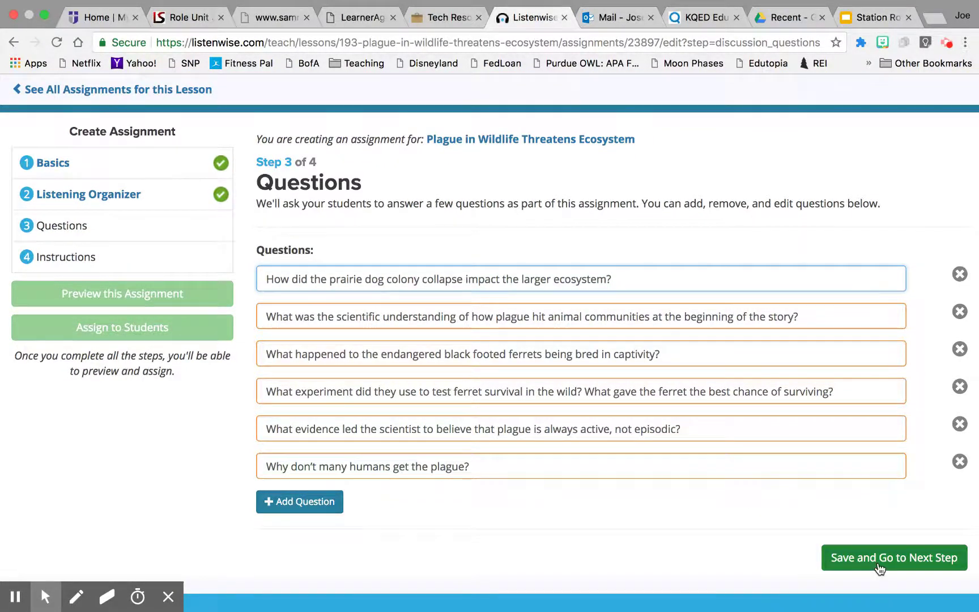
- Keep the default questions and save student instructions 'Complete by August 24.', fixing the Augutst typo
left_click(879, 565)
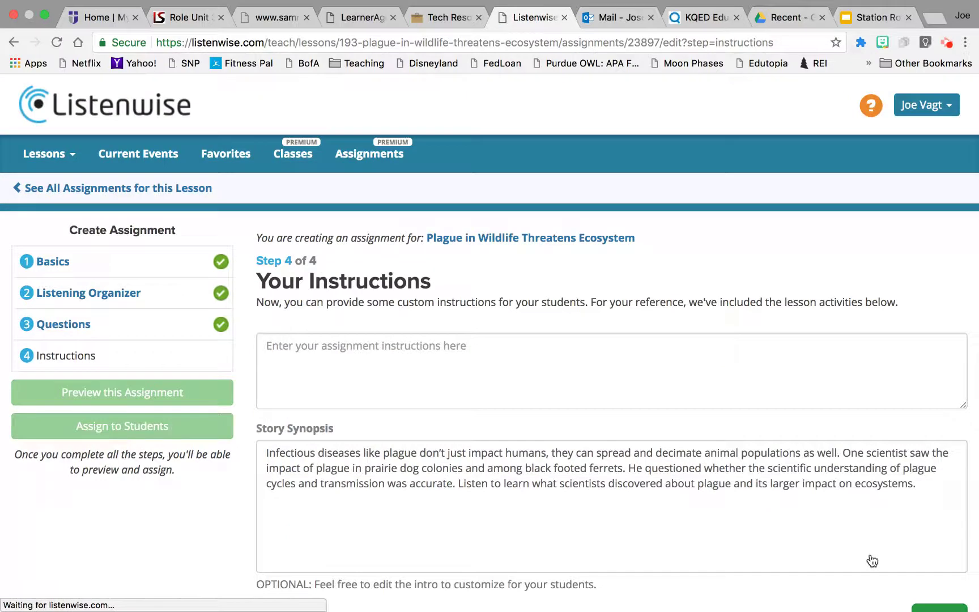
scroll(436, 491, "down", 1)
left_click(391, 330)
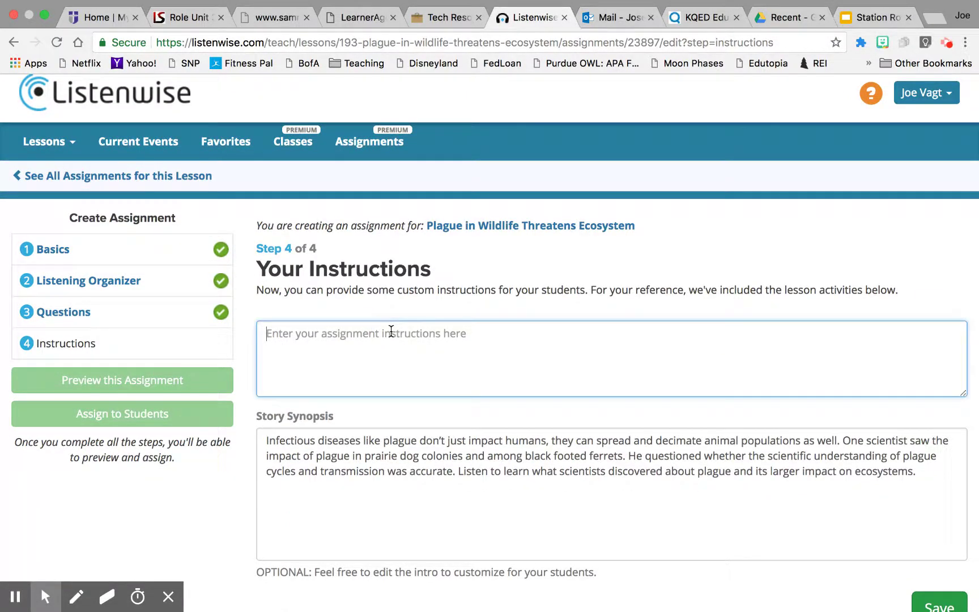
type("Co")
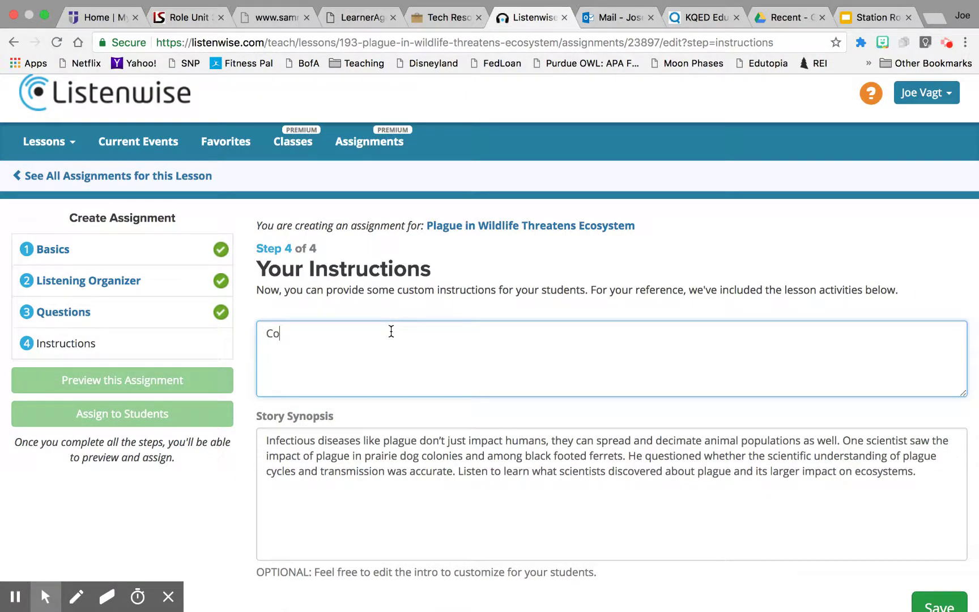
type("mplete by Augutst 24.")
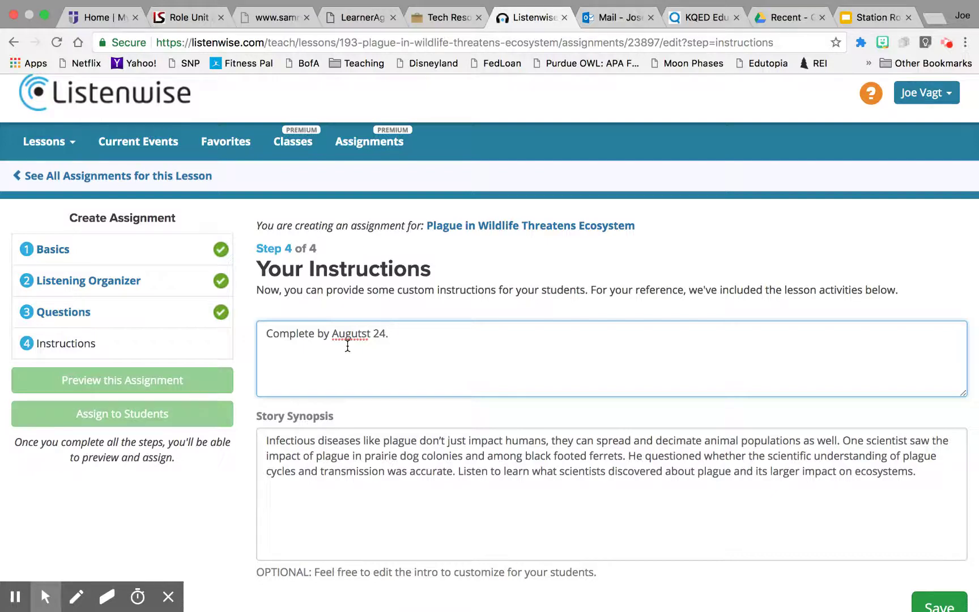
left_click(358, 335)
key("BackSpace")
scroll(430, 364, "down", 3)
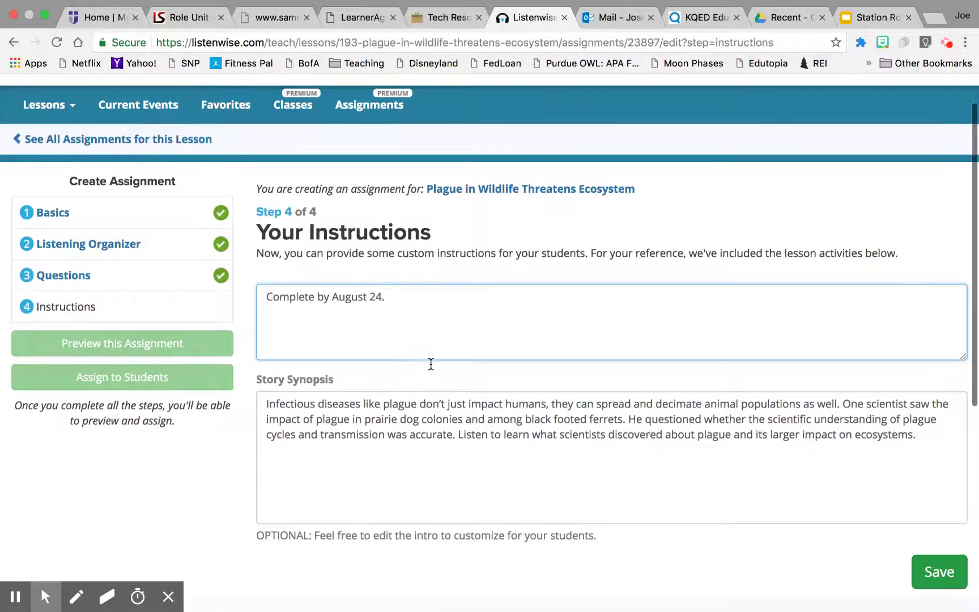
left_click(934, 520)
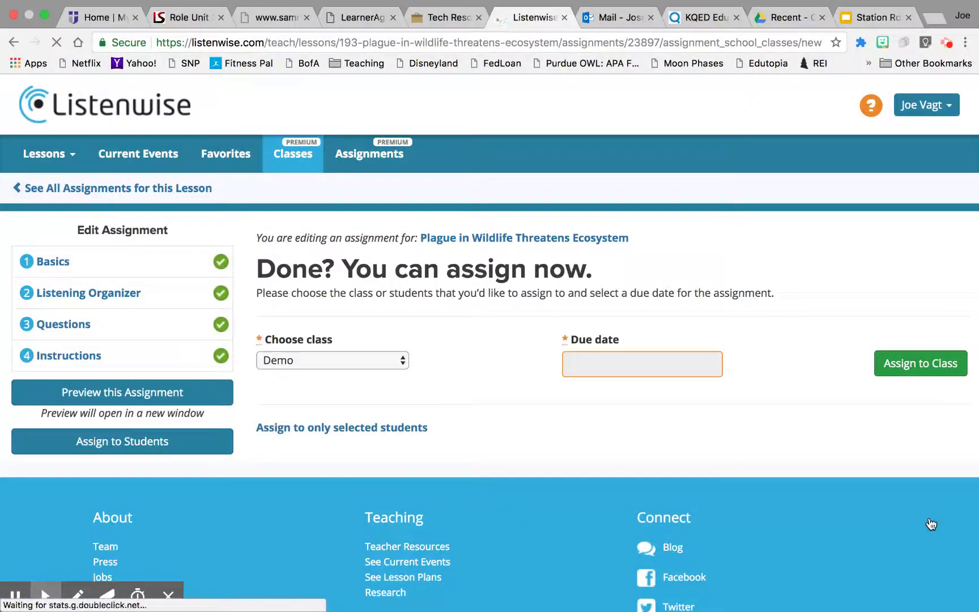
- Assign the Test assignment to class Demo 2 with due date August 7, 2018
left_click(341, 363)
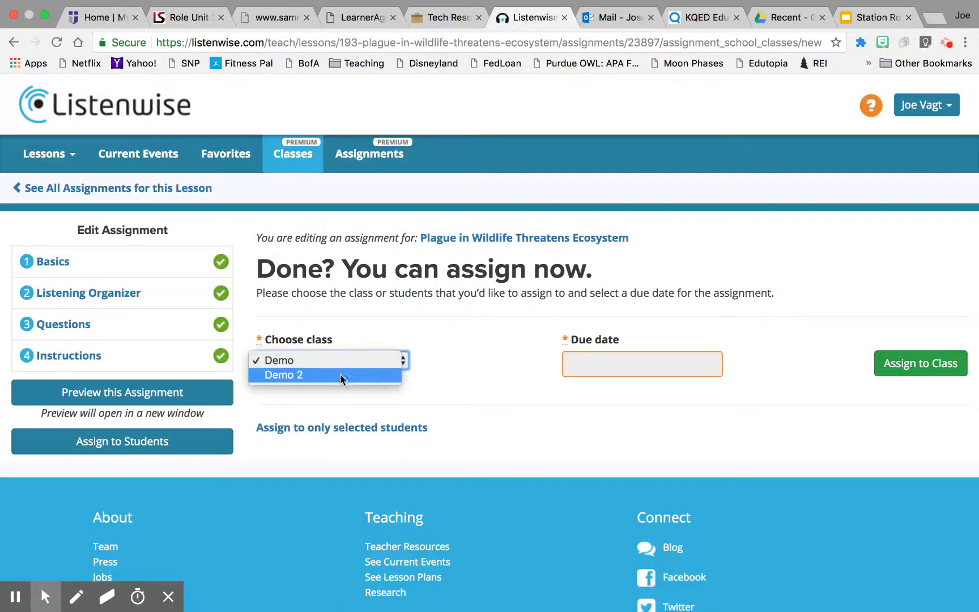
left_click(338, 377)
left_click(566, 362)
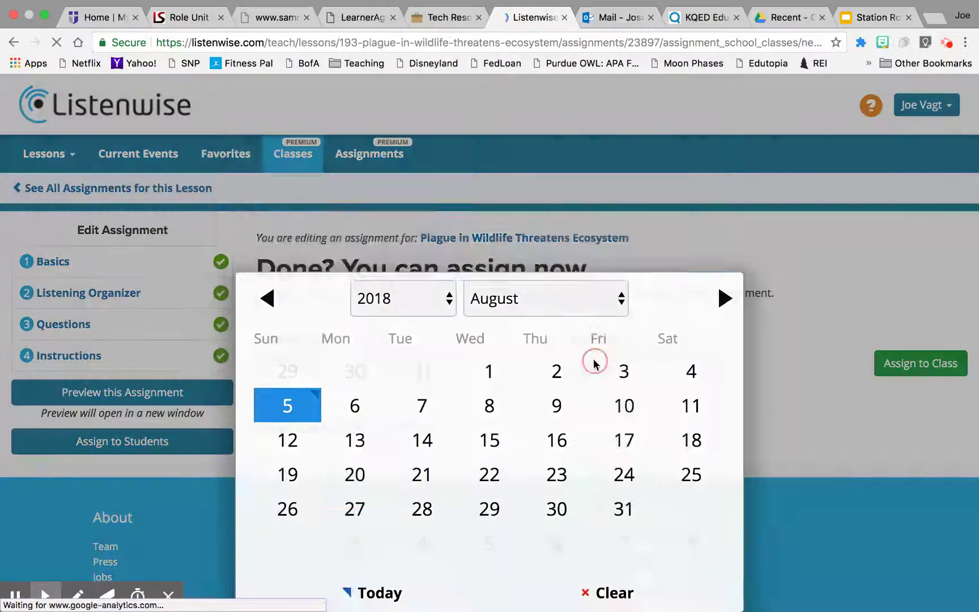
left_click(421, 332)
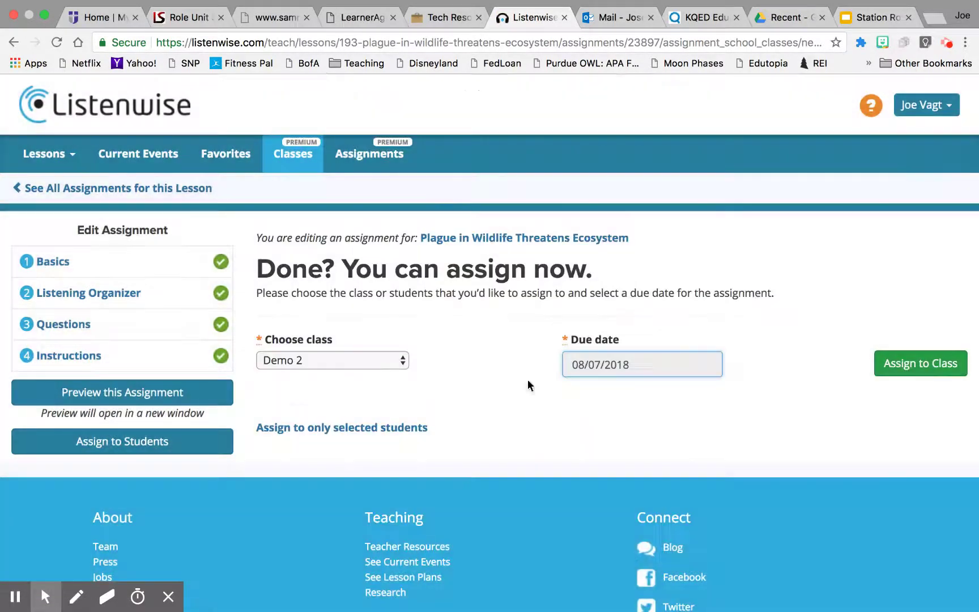
left_click(904, 368)
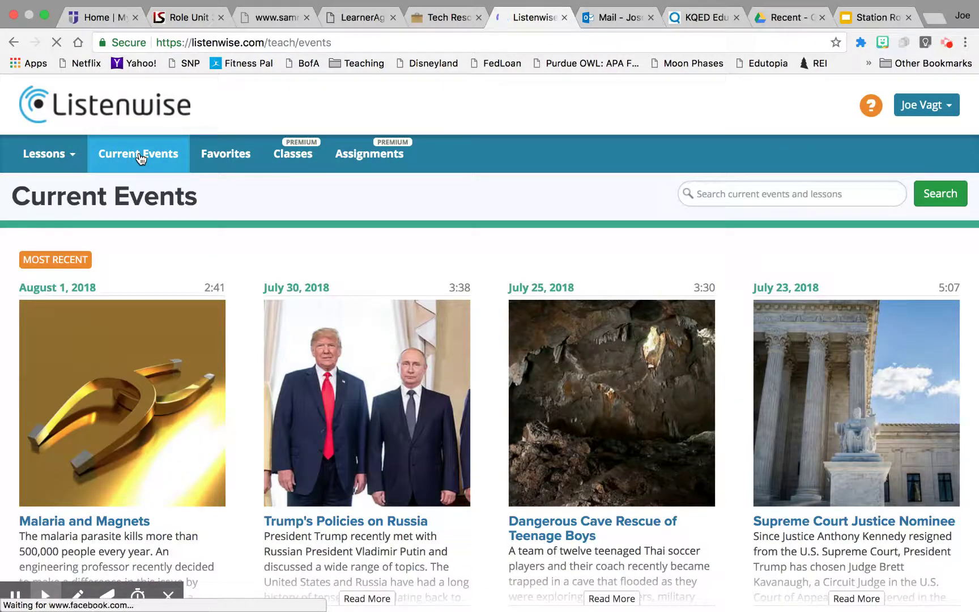
scroll(262, 267, "down", 2)
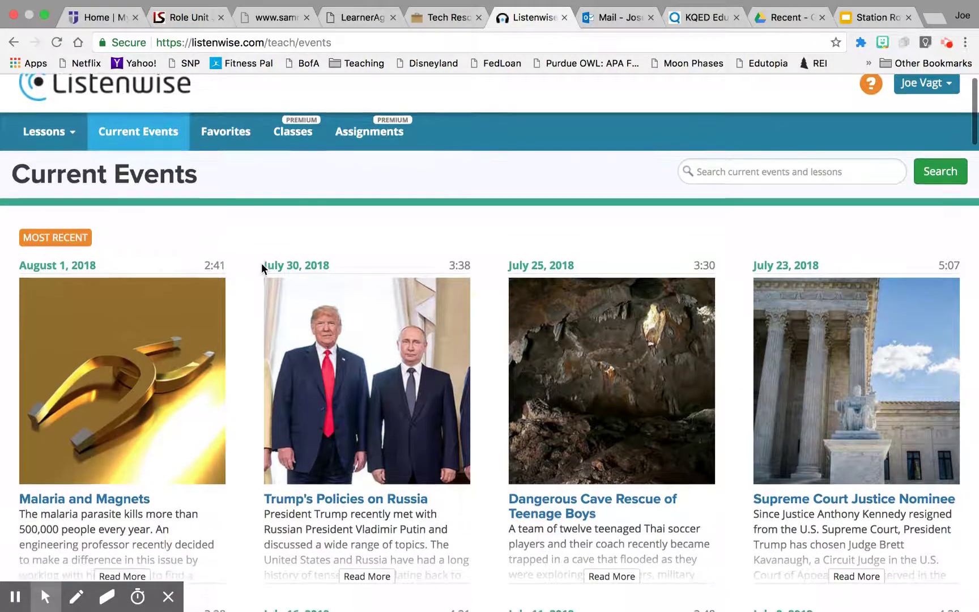
scroll(261, 257, "down", 3)
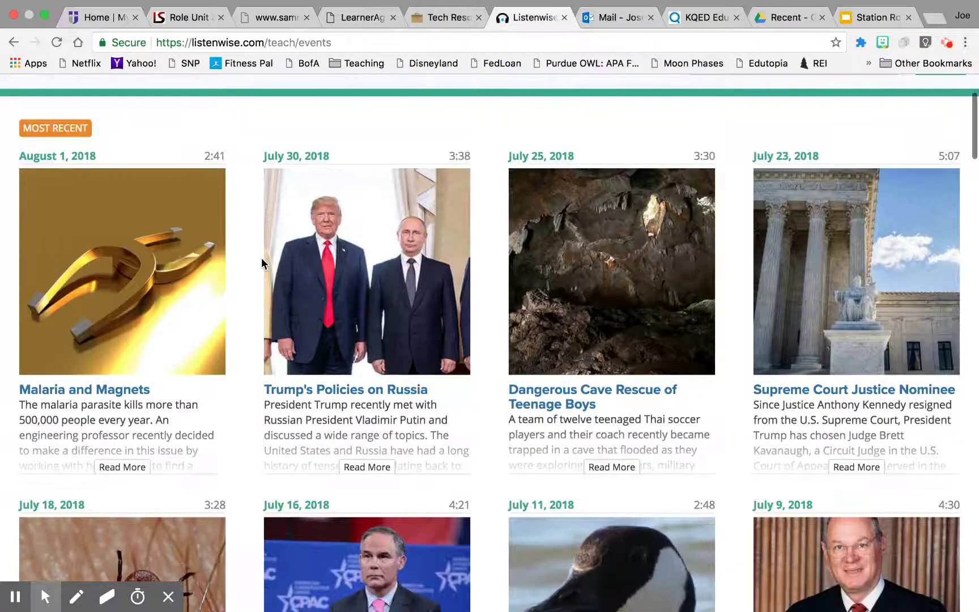
scroll(261, 257, "down", 10)
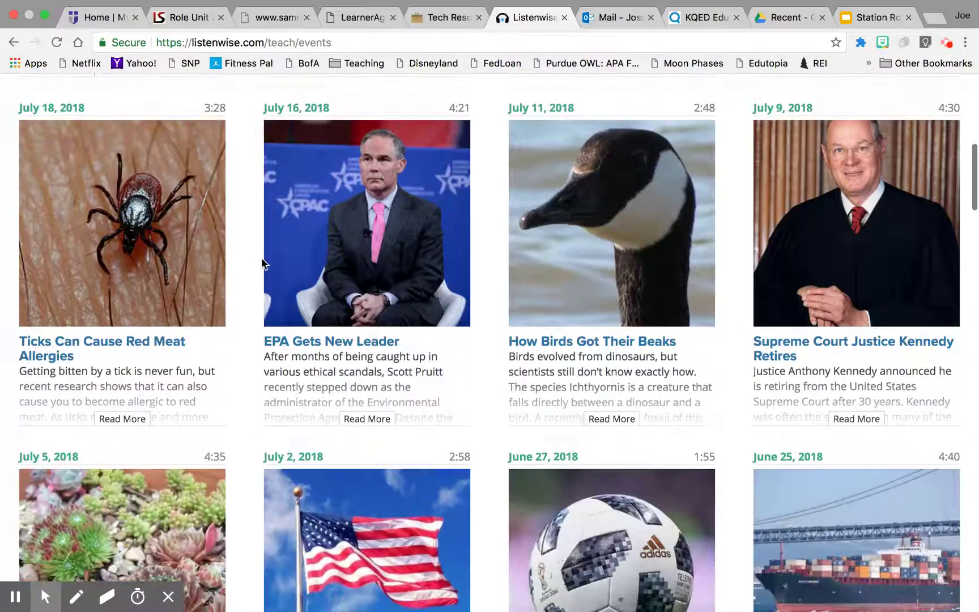
scroll(261, 257, "down", 3)
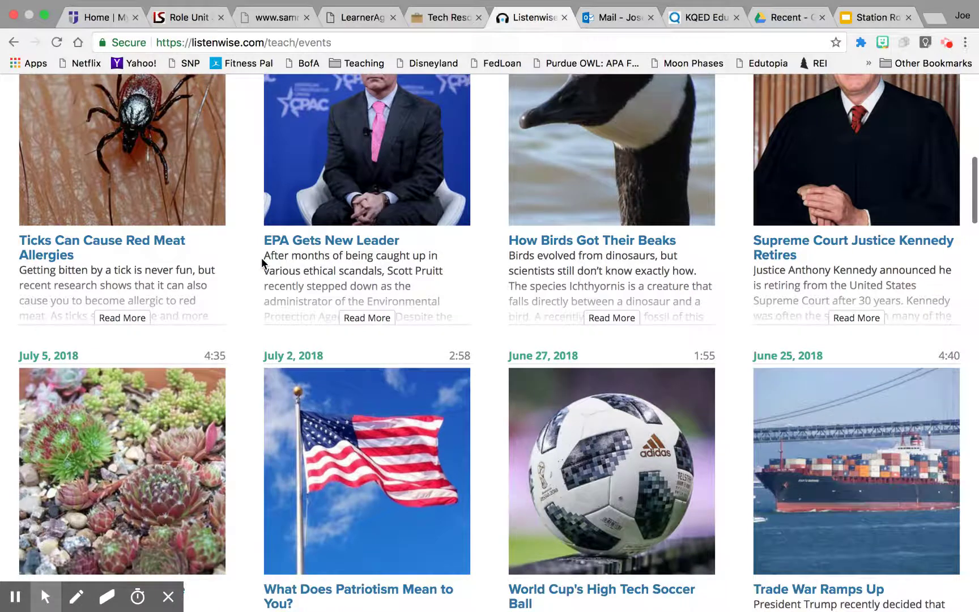
scroll(262, 260, "down", 12)
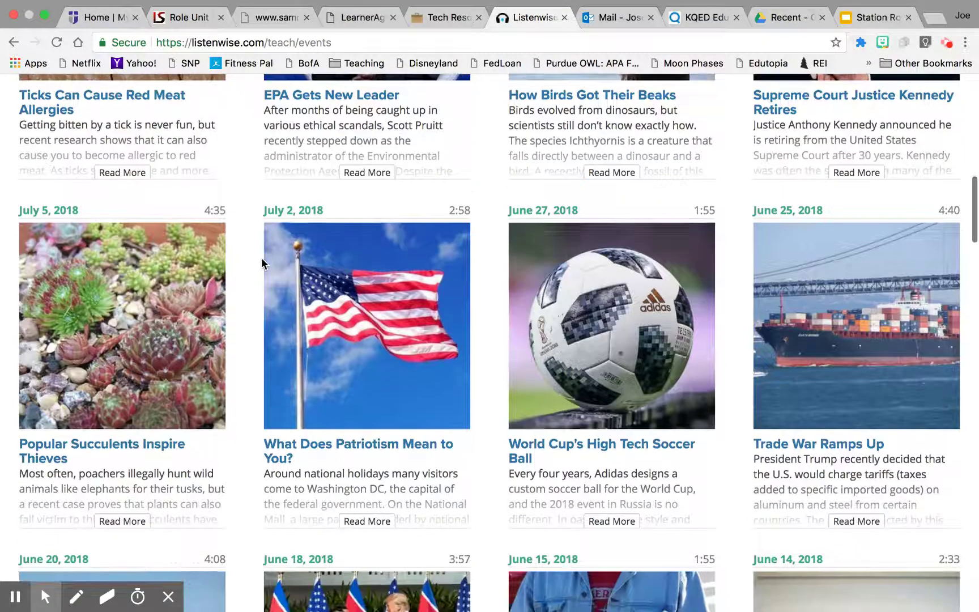
scroll(261, 260, "down", 3)
scroll(262, 259, "up", 20)
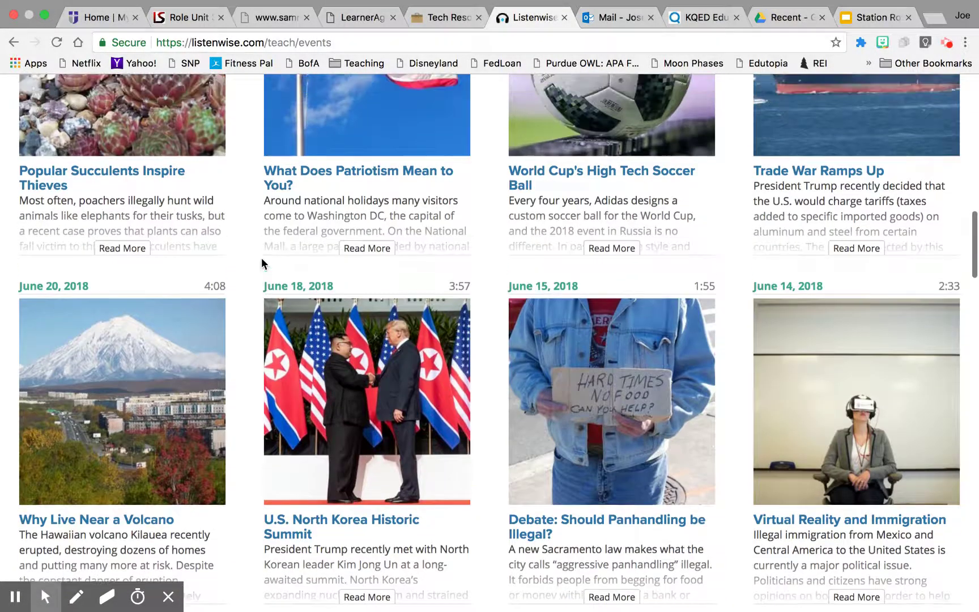
scroll(262, 263, "up", 10)
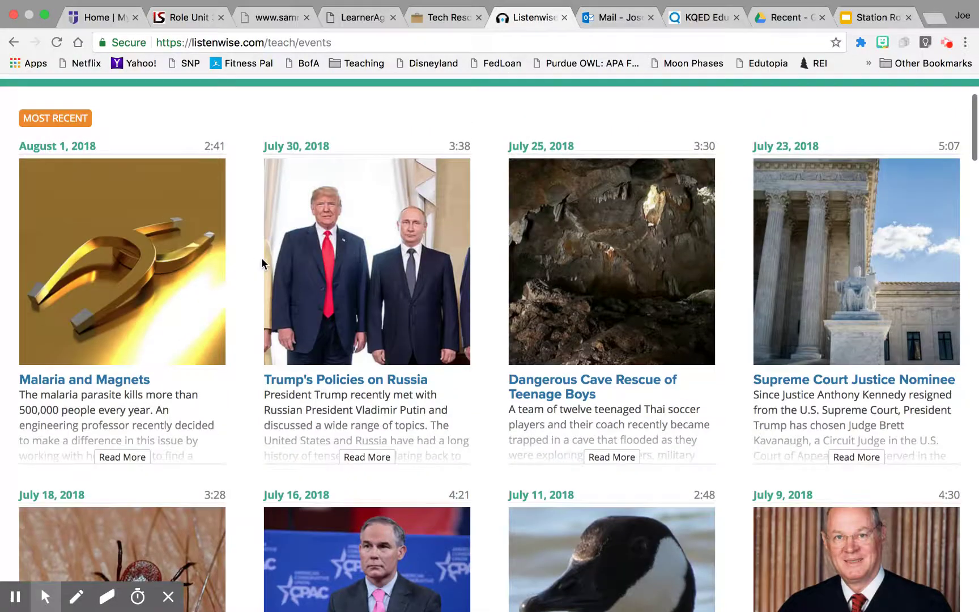